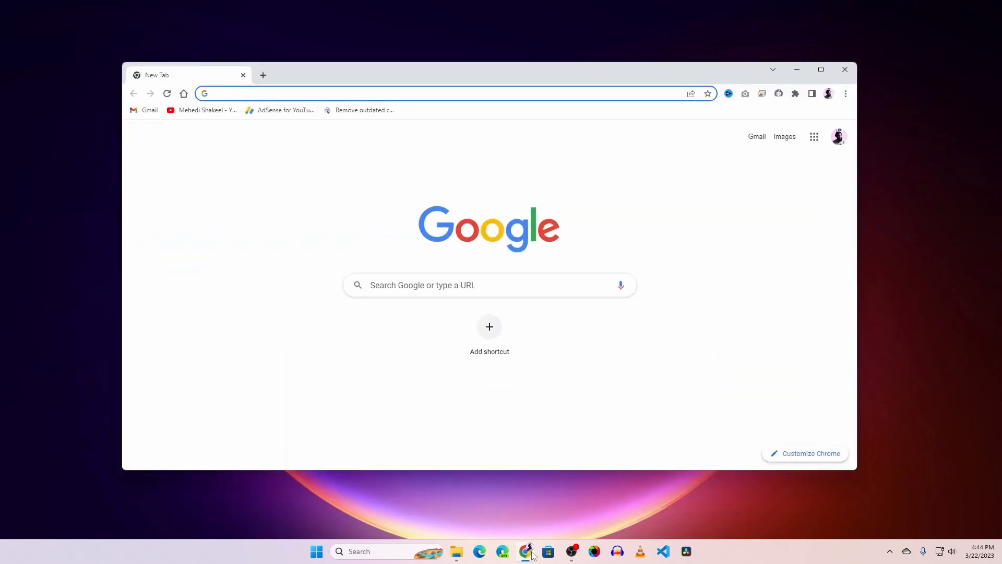
Search for virtualbox, go to virtualbox.org downloads and get the 7.0.6 Windows hosts installer
{"action": "type", "text": "virtua"}
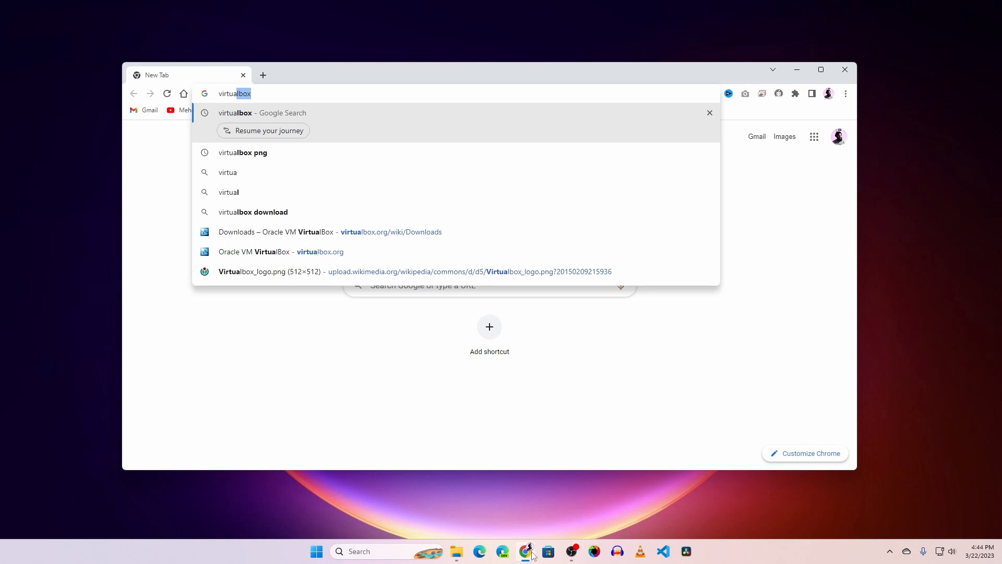
{"action": "key", "text": "Return"}
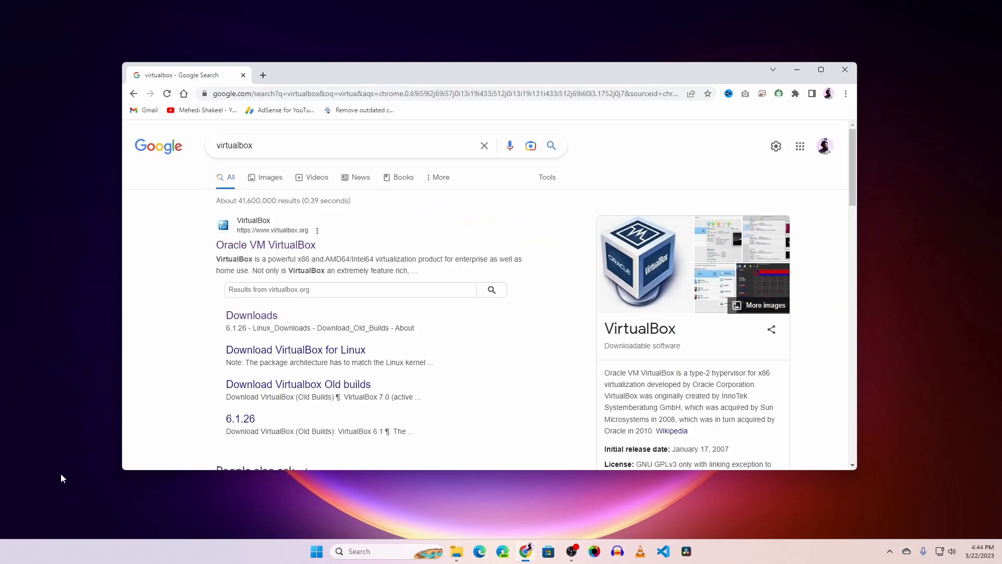
{"action": "left_click", "coordinate": [234, 246]}
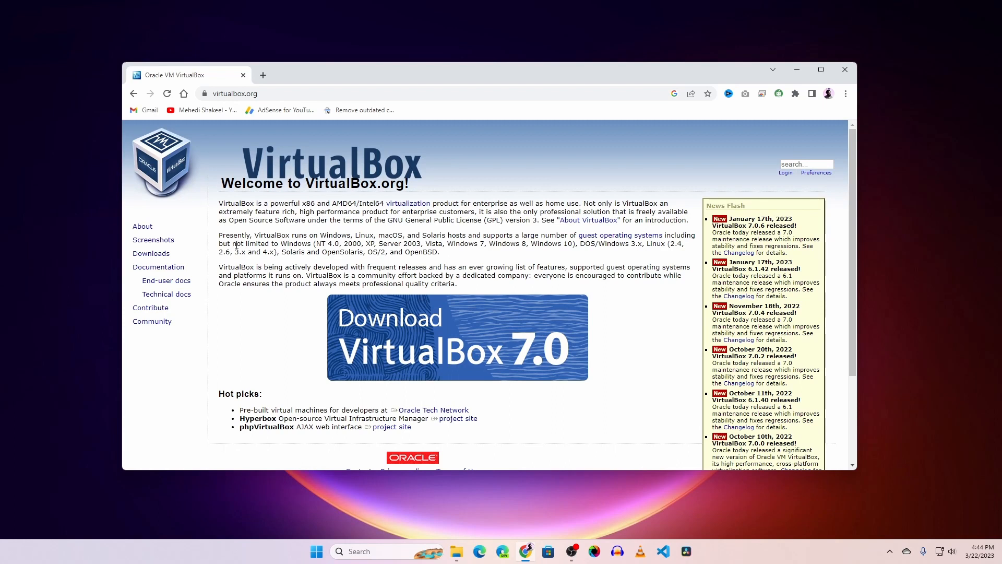
{"action": "left_click", "coordinate": [437, 343]}
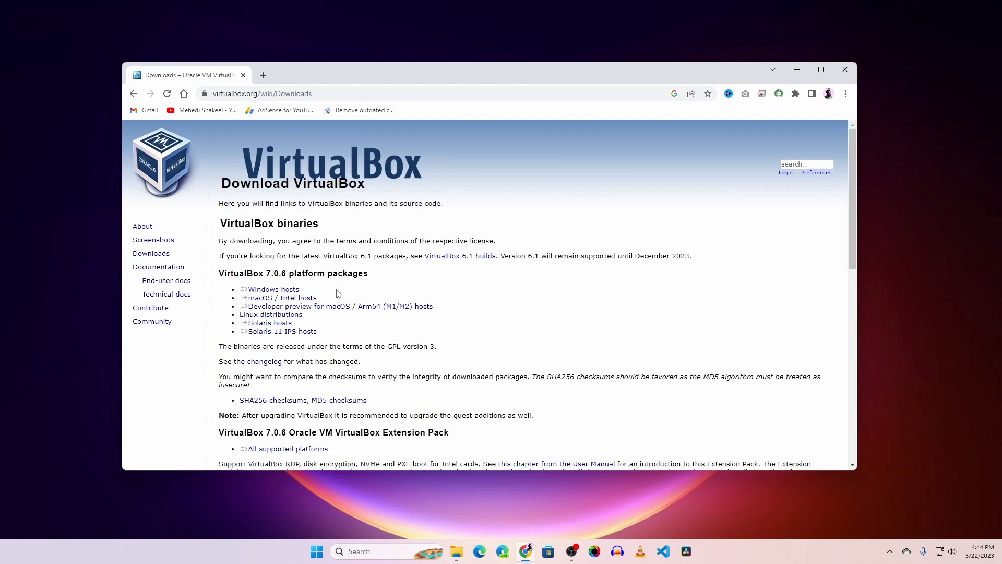
{"action": "left_click", "coordinate": [291, 290]}
{"action": "left_click", "coordinate": [263, 75]}
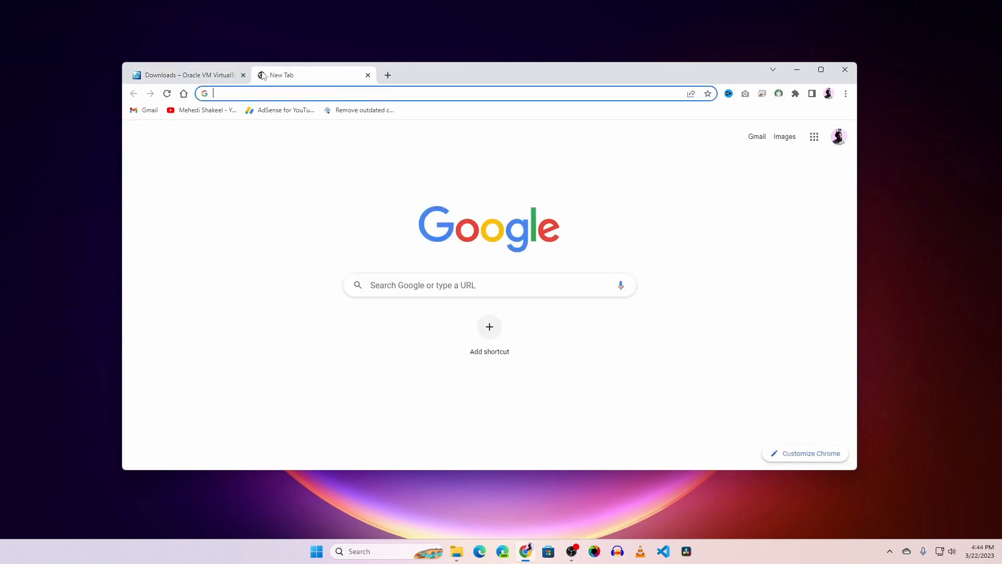
Open kali.org's download page, find the Kali Purple installer, then return to the VirtualBox Downloads tab
{"action": "type", "text": "kali"}
{"action": "key", "text": "Return"}
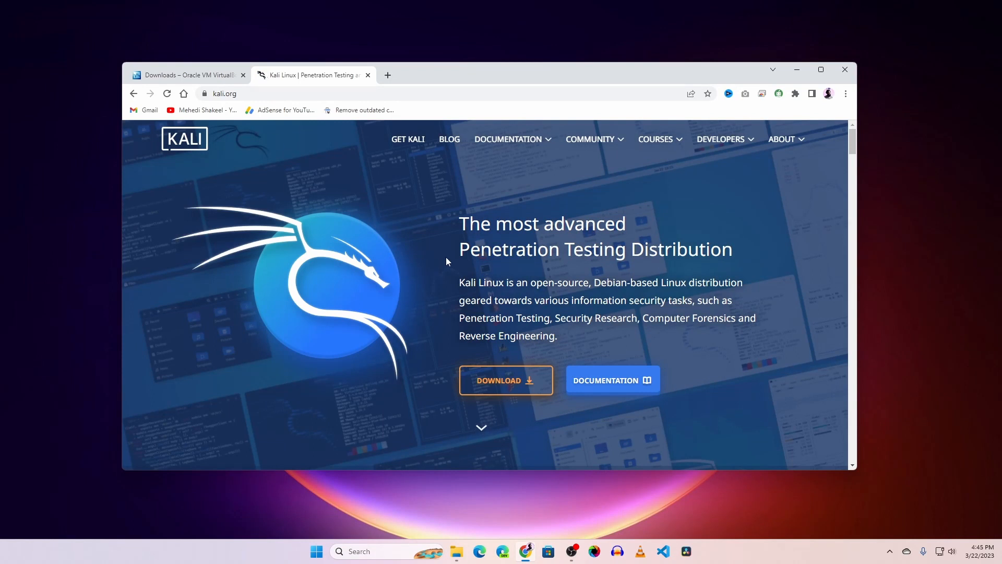
{"action": "left_click", "coordinate": [503, 386]}
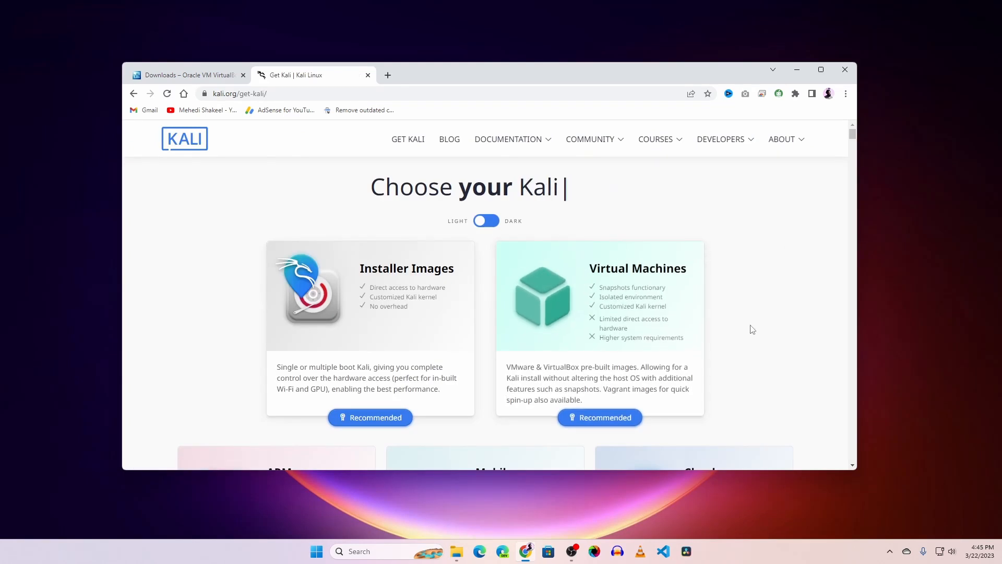
{"action": "scroll", "coordinate": [752, 329], "scroll_direction": "down", "scroll_amount": 20}
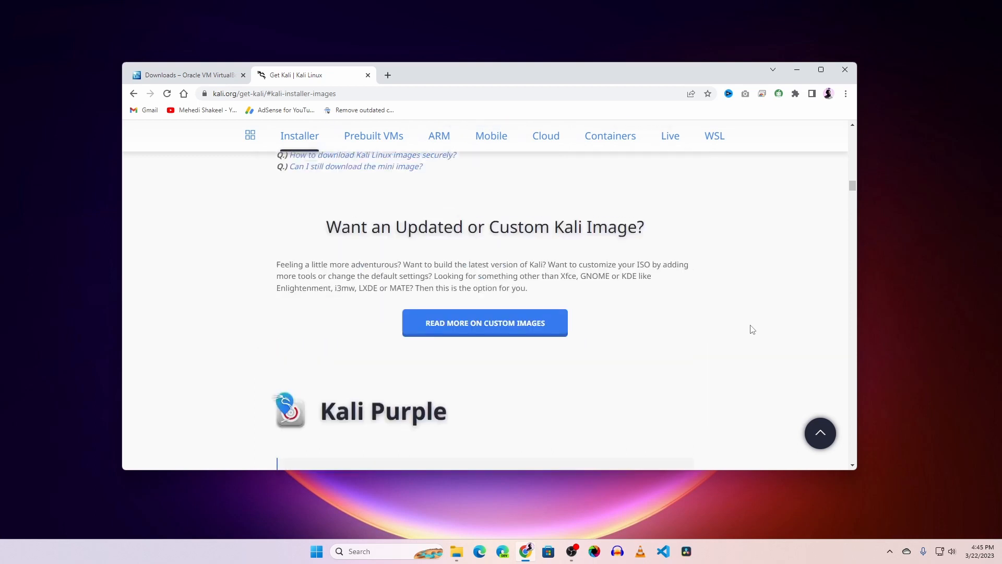
{"action": "scroll", "coordinate": [752, 329], "scroll_direction": "down", "scroll_amount": 3}
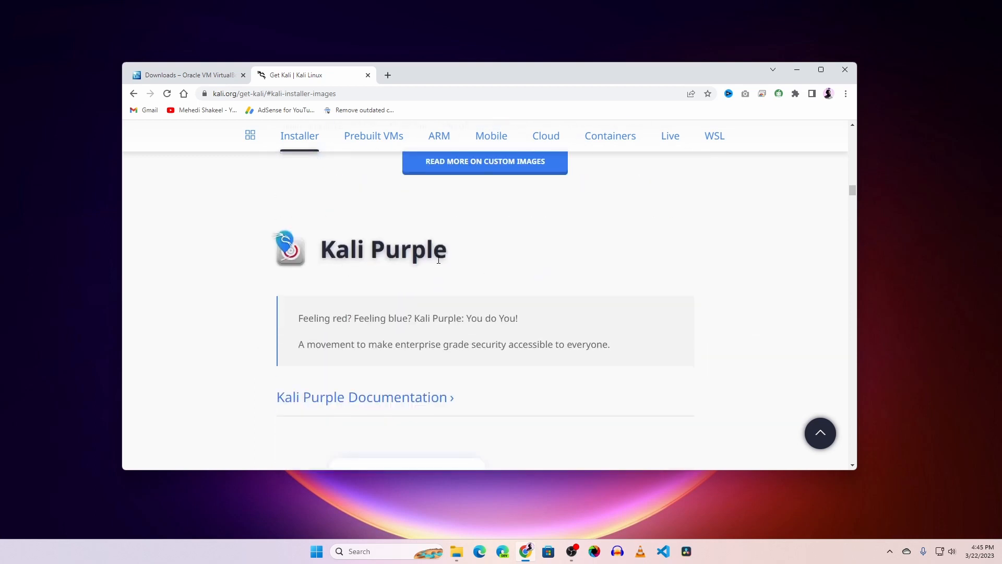
{"action": "scroll", "coordinate": [673, 282], "scroll_direction": "up", "scroll_amount": 1}
{"action": "scroll", "coordinate": [673, 282], "scroll_direction": "down", "scroll_amount": 4}
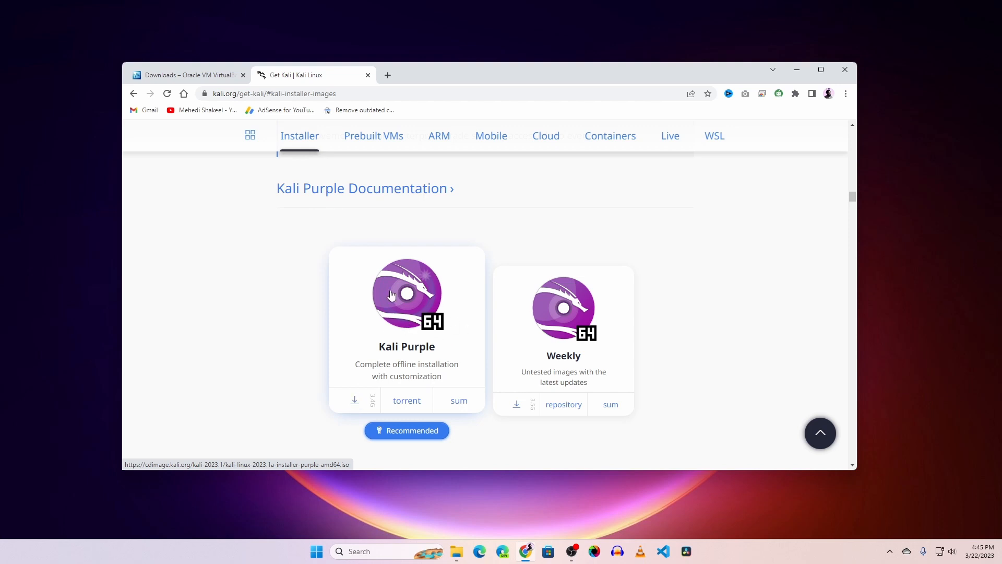
{"action": "left_click", "coordinate": [188, 76]}
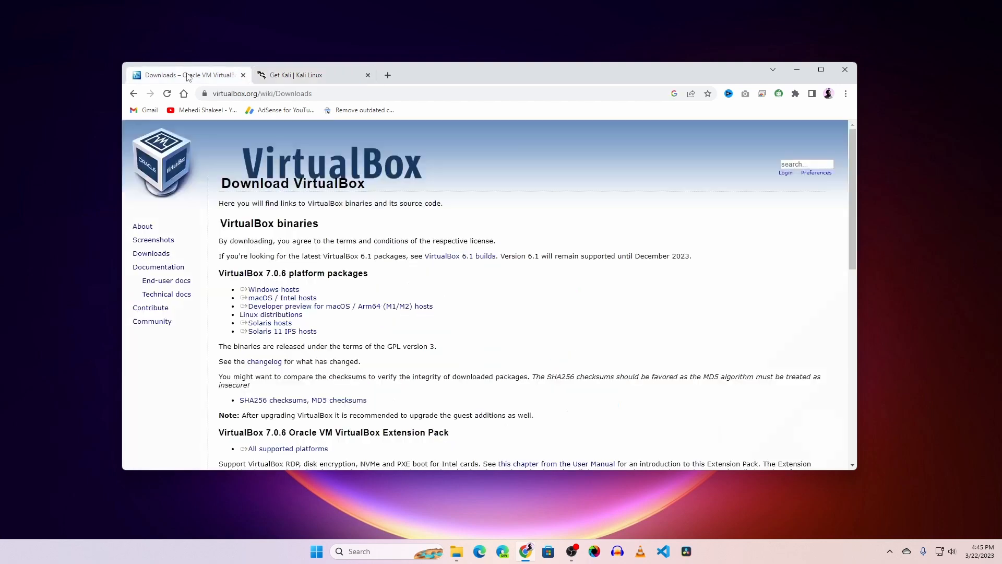
Open Downloads > New folder in File Explorer and launch the VirtualBox-7.0.6-155176-Win.exe installer
{"action": "left_click", "coordinate": [301, 78]}
{"action": "key", "text": "super+d"}
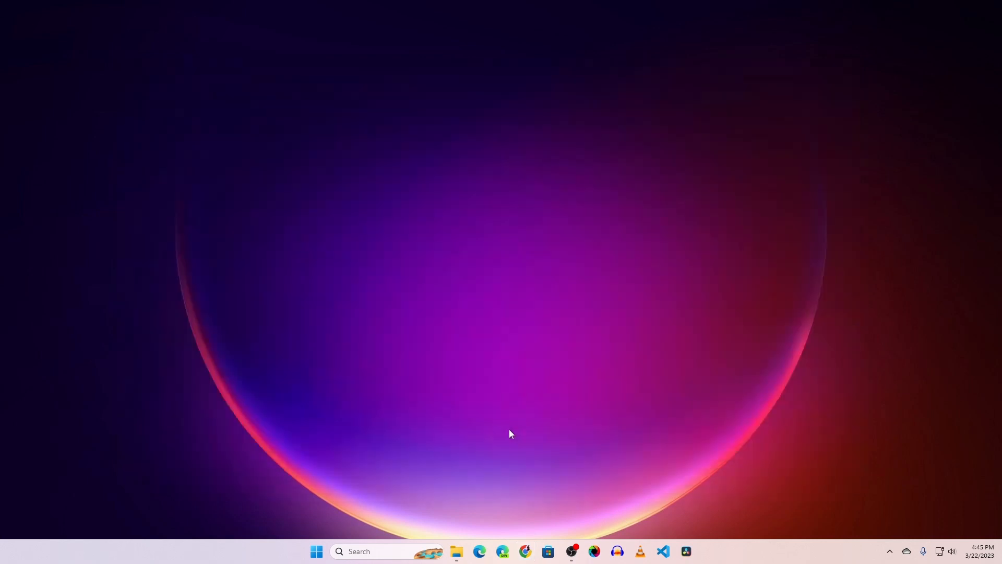
{"action": "left_click", "coordinate": [457, 550]}
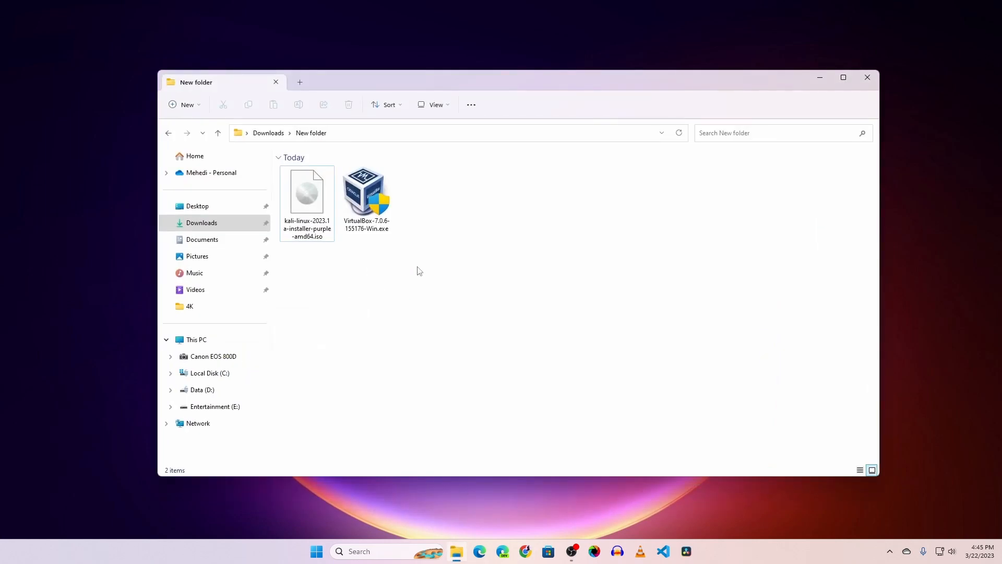
{"action": "left_click_drag", "start_coordinate": [365, 197], "coordinate": [315, 230]}
{"action": "left_click", "coordinate": [351, 284]}
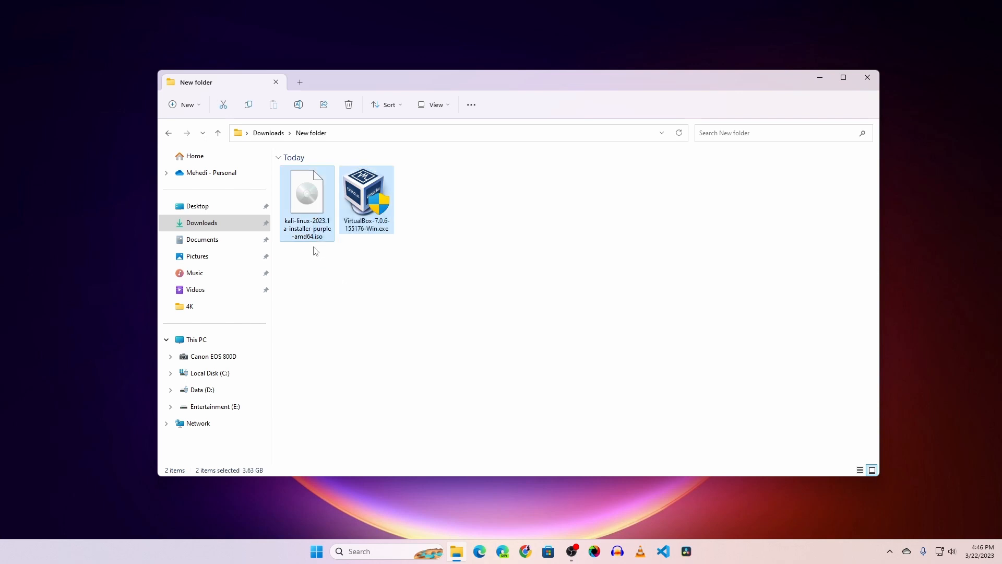
{"action": "left_click", "coordinate": [357, 289]}
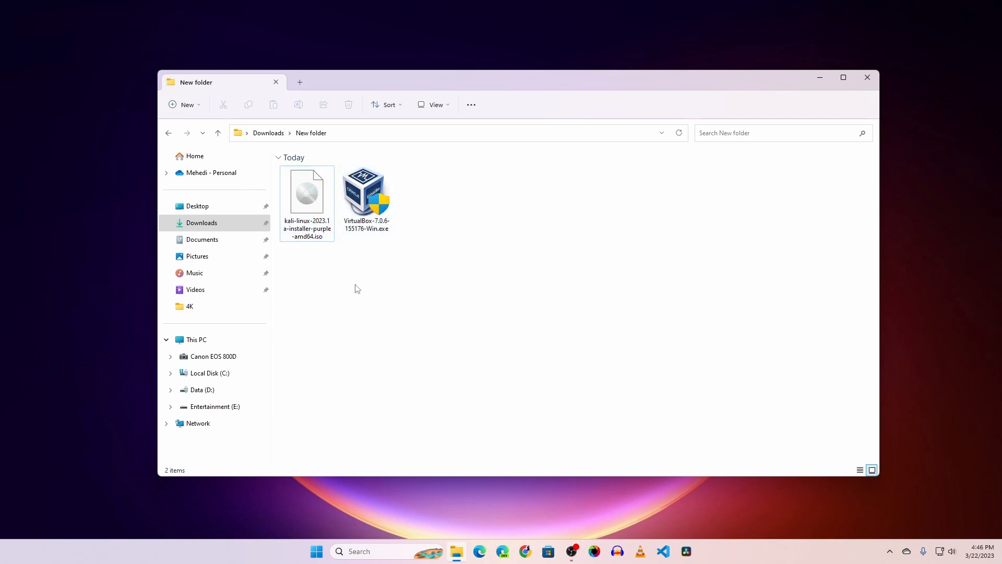
{"action": "double_click", "coordinate": [365, 213]}
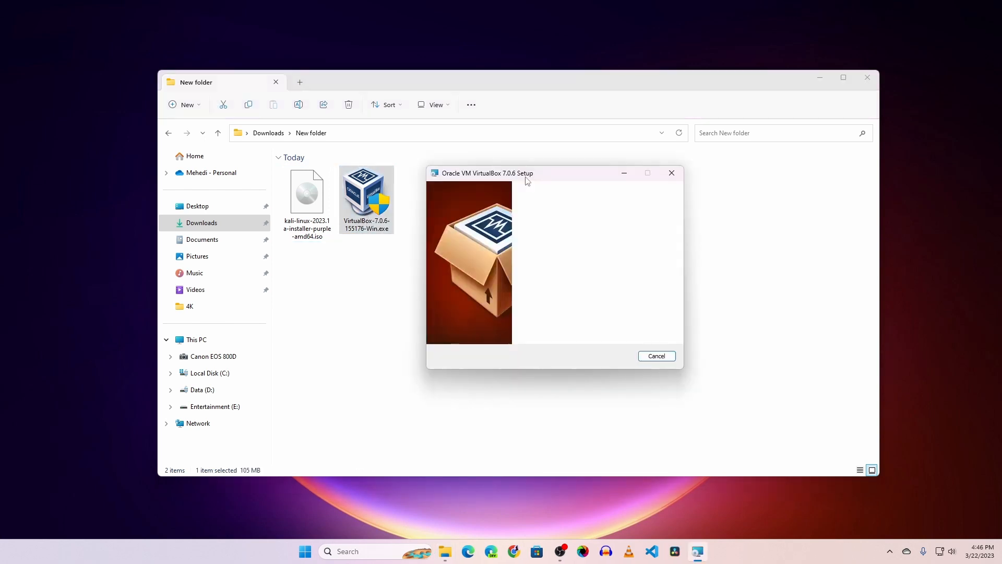
Install VirtualBox 7.0.6 with default options, accepting the network reset, and reposition the Manager window
{"action": "left_click", "coordinate": [608, 360]}
{"action": "left_click", "coordinate": [611, 360]}
{"action": "left_click", "coordinate": [611, 360]}
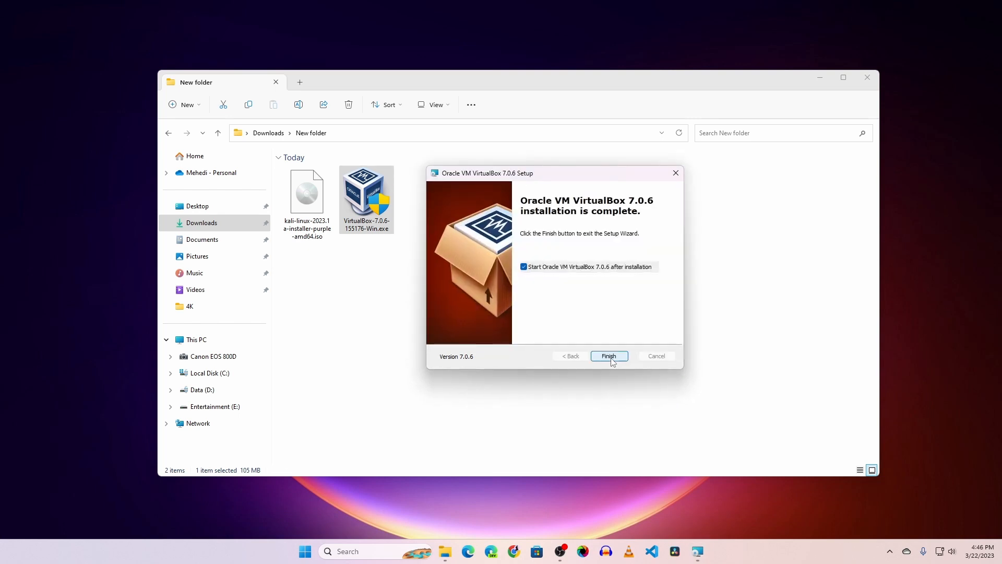
{"action": "left_click", "coordinate": [612, 359]}
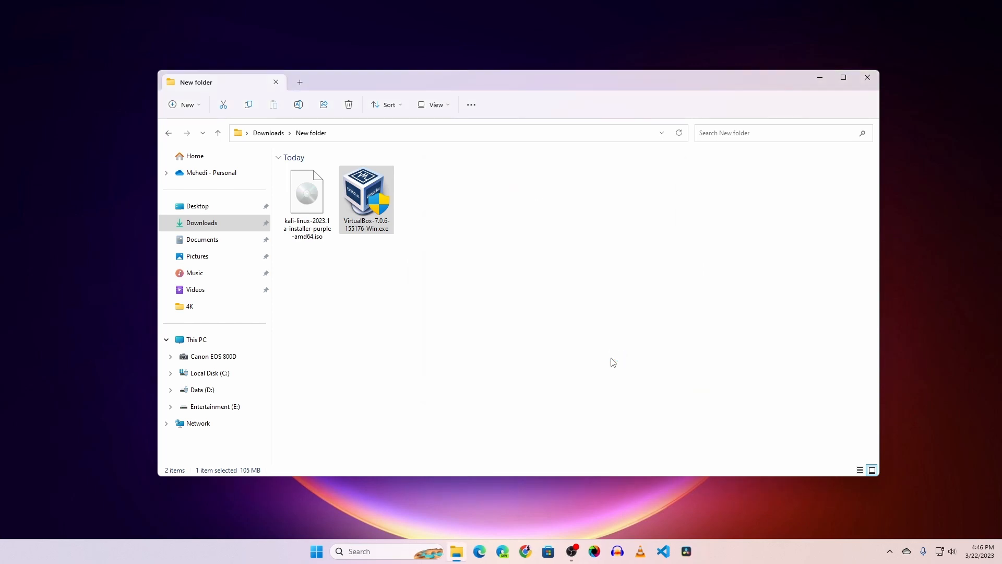
{"action": "left_click_drag", "start_coordinate": [471, 129], "coordinate": [587, 163]}
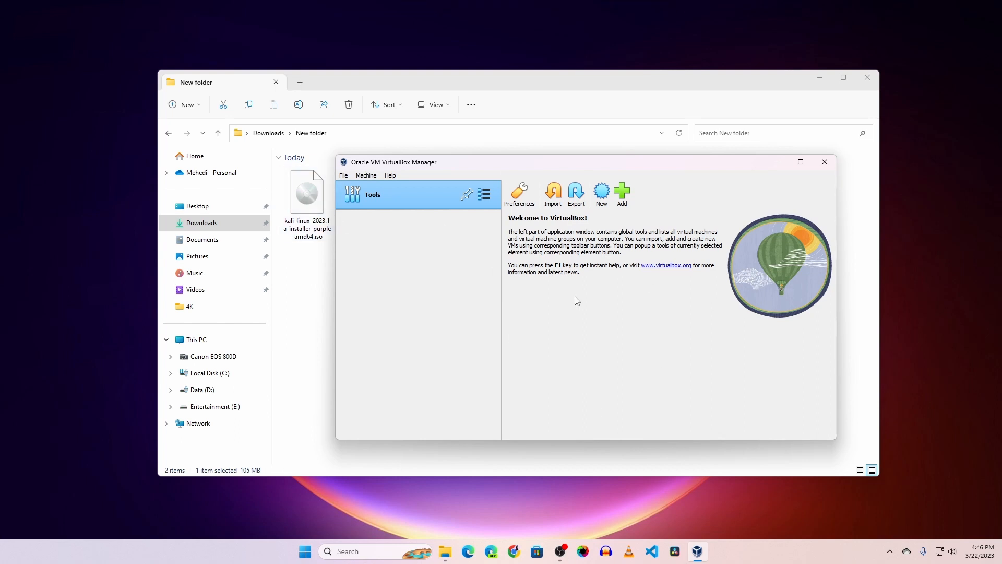
Start a new virtual machine named 'Kali Purple'
{"action": "left_click", "coordinate": [601, 194]}
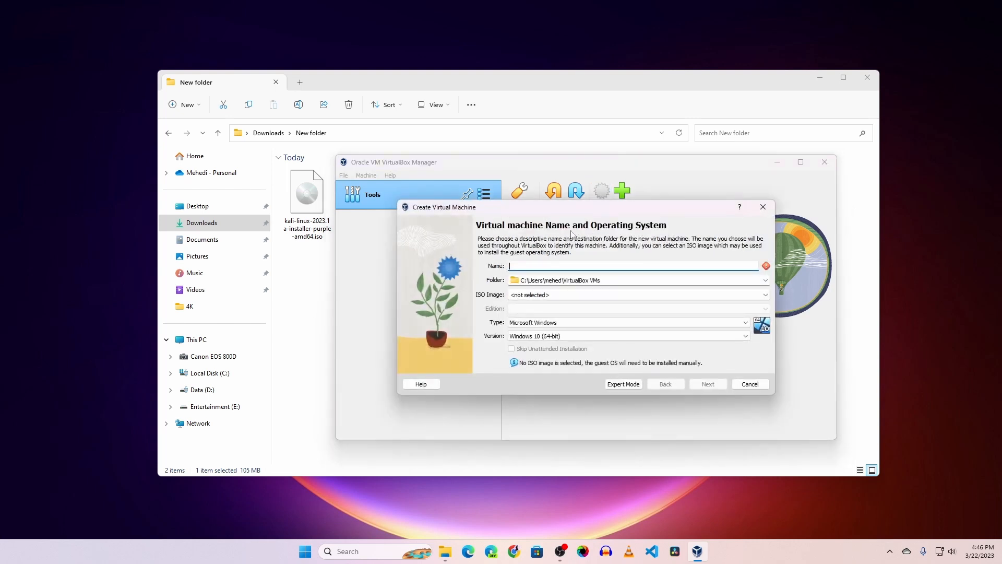
{"action": "type", "text": "Kali Purple"}
{"action": "left_click", "coordinate": [563, 293]}
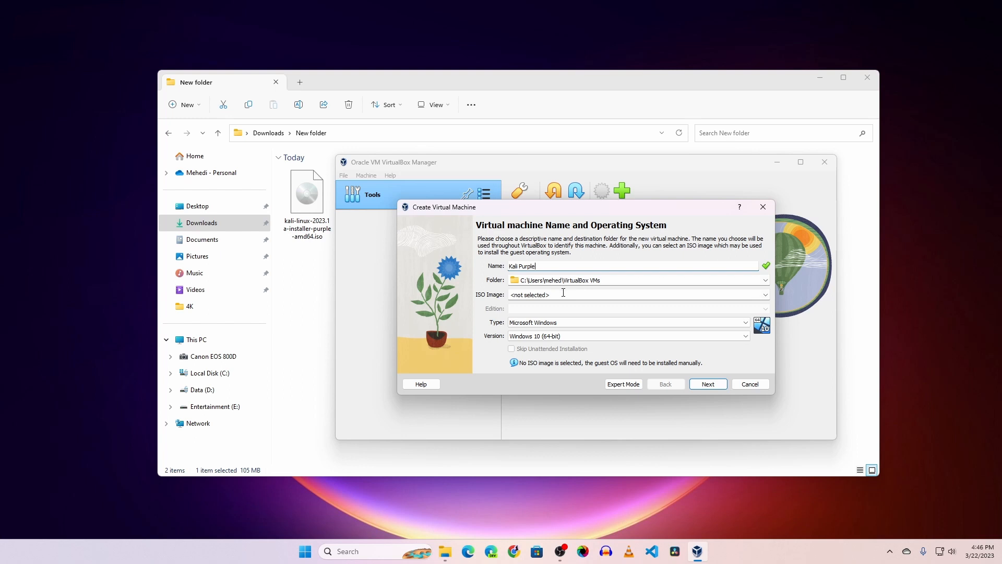
Attach kali-linux-2023.1a-installer-purple-amd64.iso as the machine's ISO image
{"action": "left_click", "coordinate": [765, 294]}
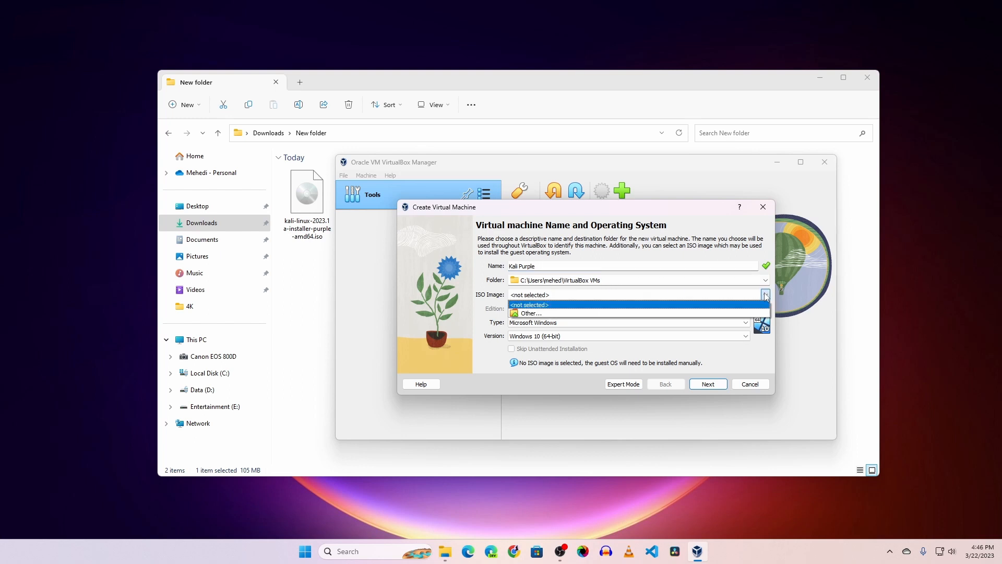
{"action": "left_click", "coordinate": [544, 316]}
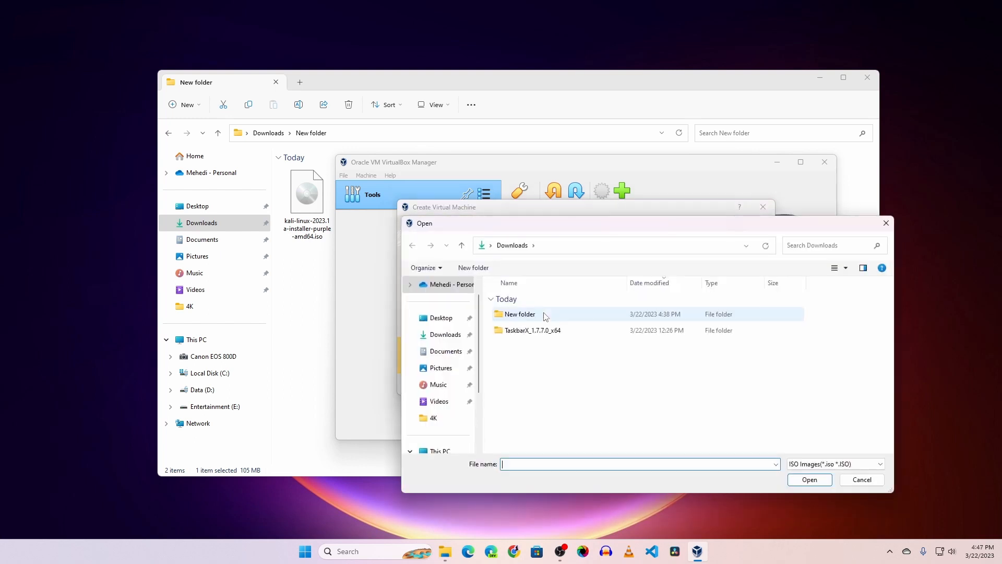
{"action": "left_click", "coordinate": [506, 317]}
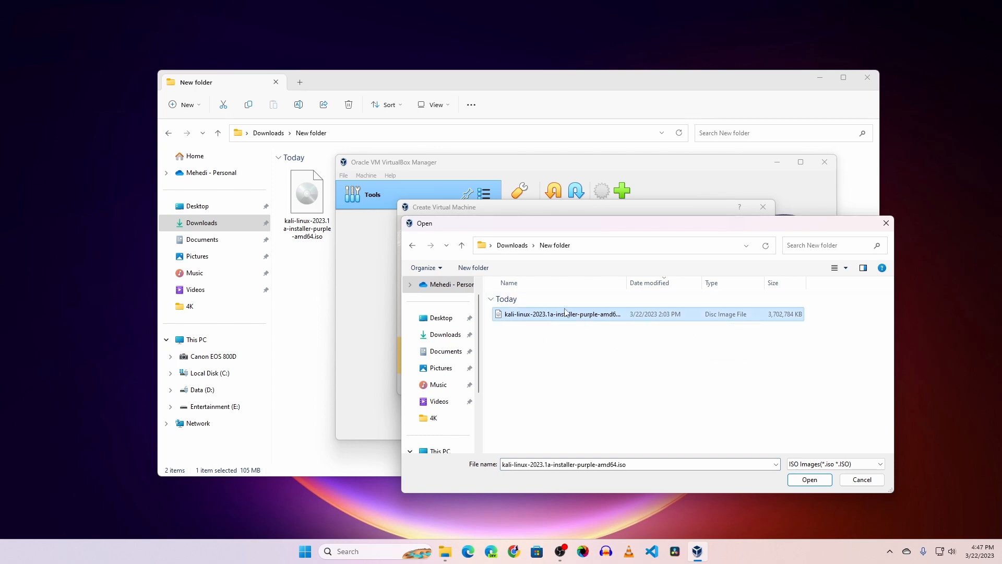
{"action": "left_click", "coordinate": [808, 479]}
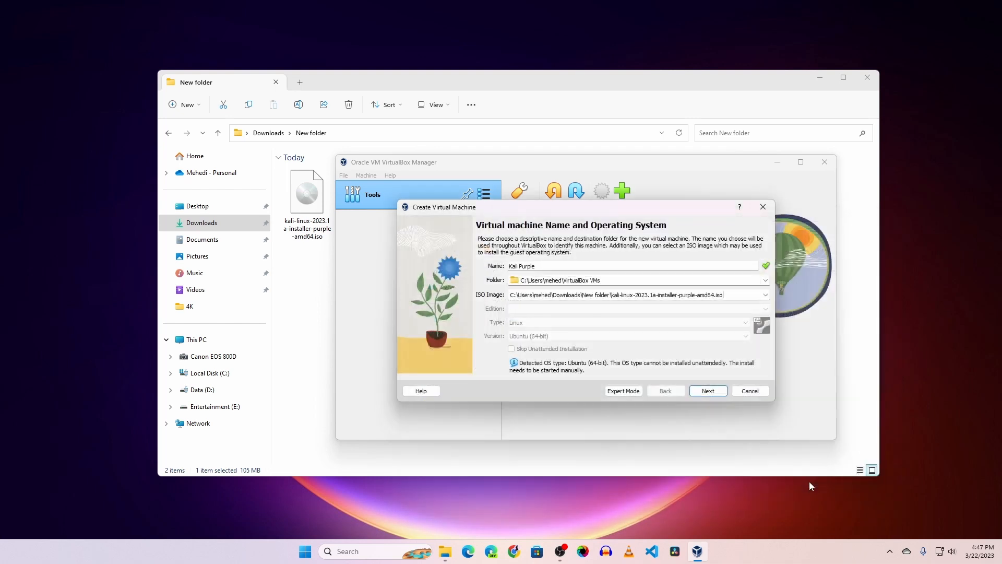
{"action": "left_click", "coordinate": [707, 393]}
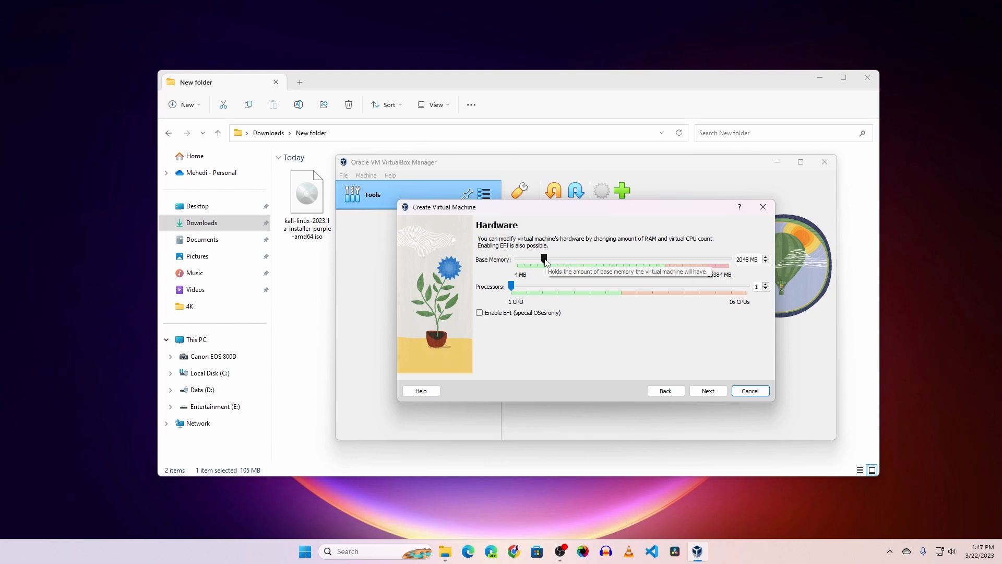
Give the VM 4096 MB base memory and 3 processors
{"action": "left_click", "coordinate": [544, 259]}
{"action": "left_click_drag", "start_coordinate": [545, 259], "coordinate": [570, 260]}
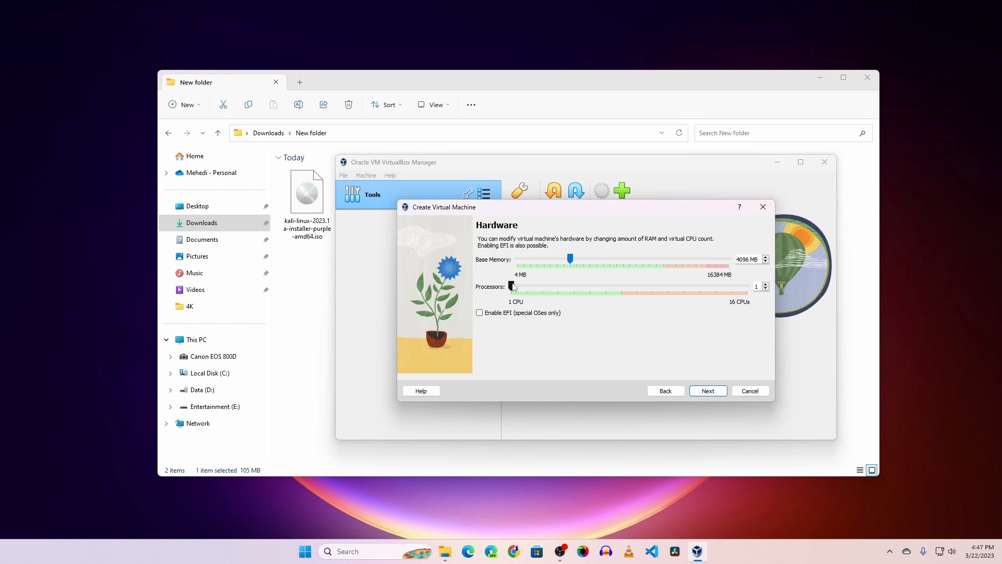
{"action": "left_click", "coordinate": [513, 287]}
{"action": "left_click_drag", "start_coordinate": [523, 284], "coordinate": [543, 285]}
{"action": "left_click", "coordinate": [707, 391]}
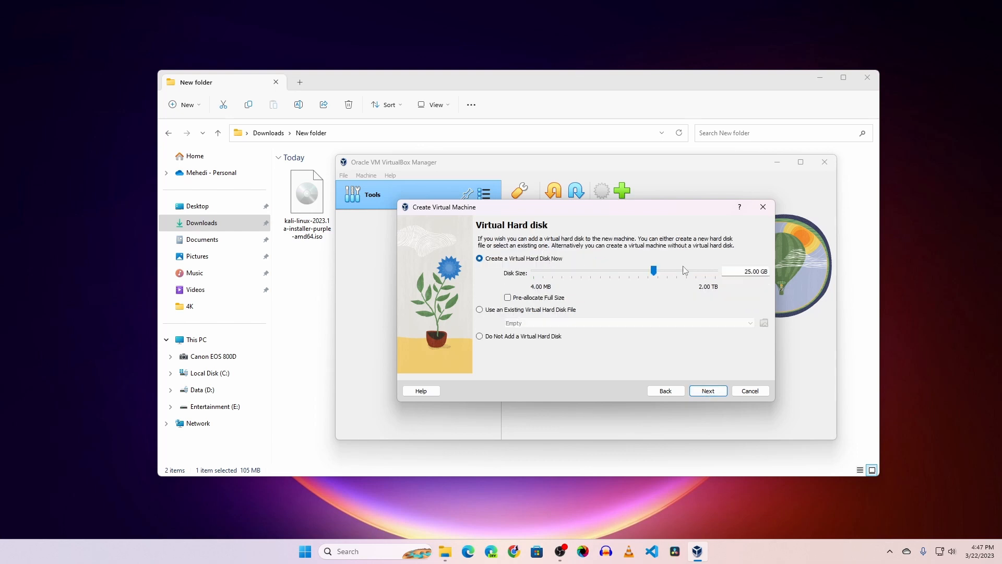
Set the virtual disk size to 80 GB, create the VM and start Kali Purple
{"action": "left_click_drag", "start_coordinate": [749, 271], "coordinate": [734, 270]}
{"action": "type", "text": "80"}
{"action": "left_click", "coordinate": [710, 392]}
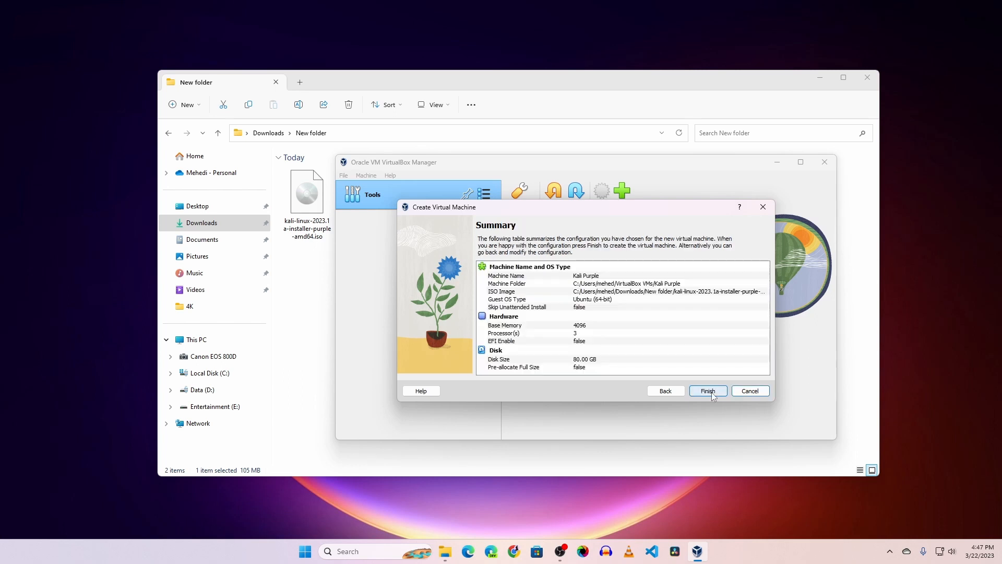
{"action": "left_click", "coordinate": [708, 391]}
{"action": "left_click_drag", "start_coordinate": [660, 167], "coordinate": [585, 140]}
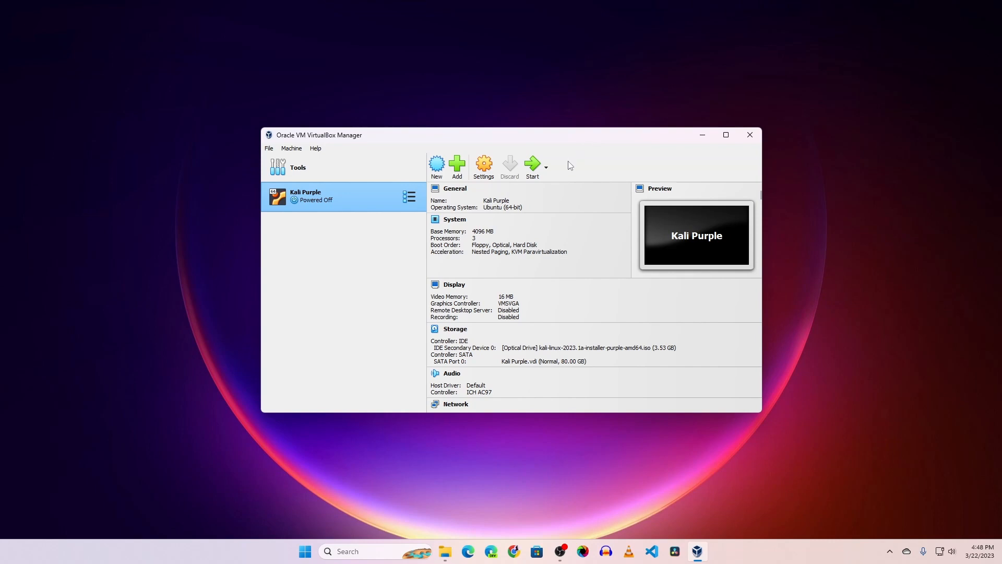
{"action": "left_click", "coordinate": [535, 177]}
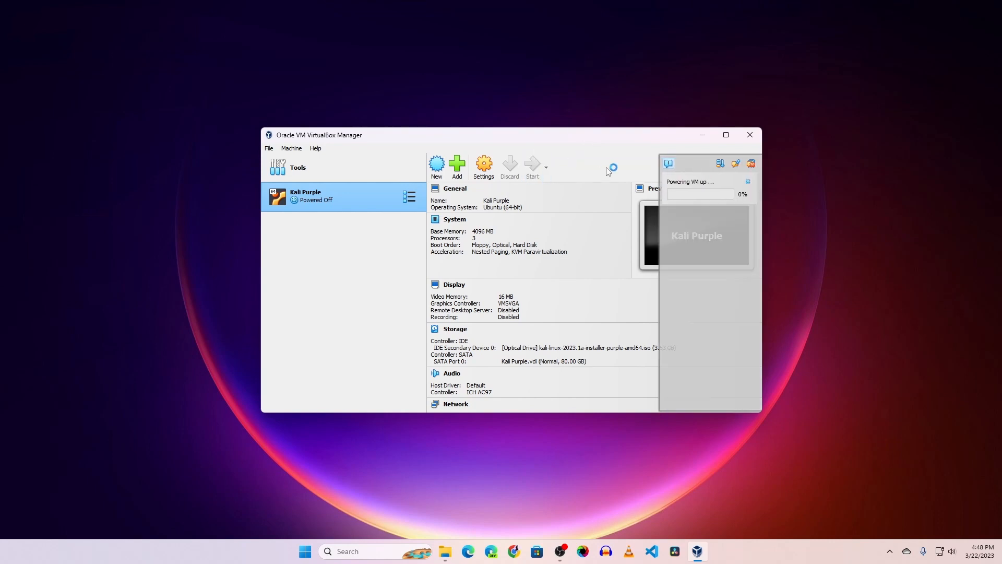
Hide the Manager and choose 'Graphical install' in the Kali boot menu
{"action": "left_click", "coordinate": [700, 138]}
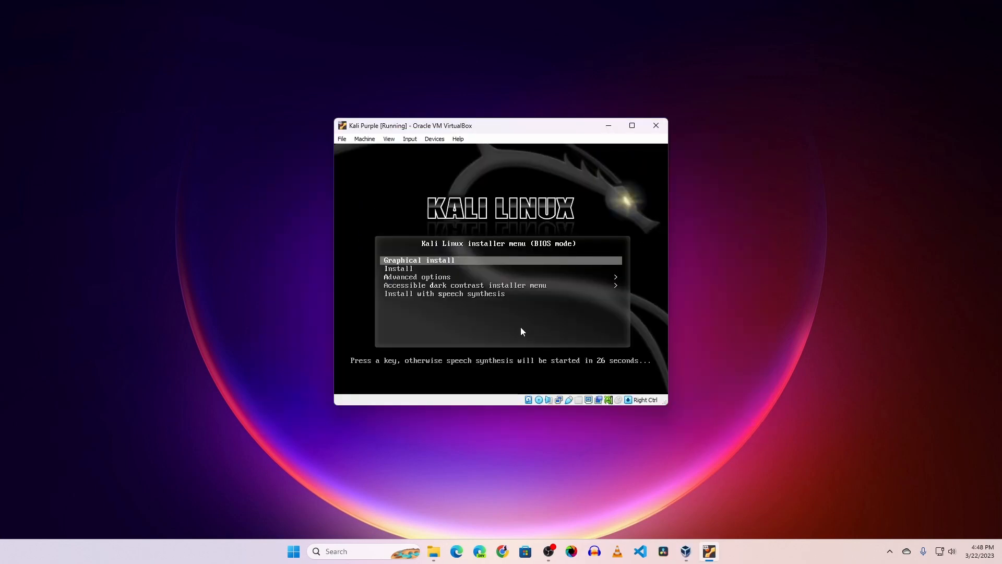
{"action": "key", "text": "Return"}
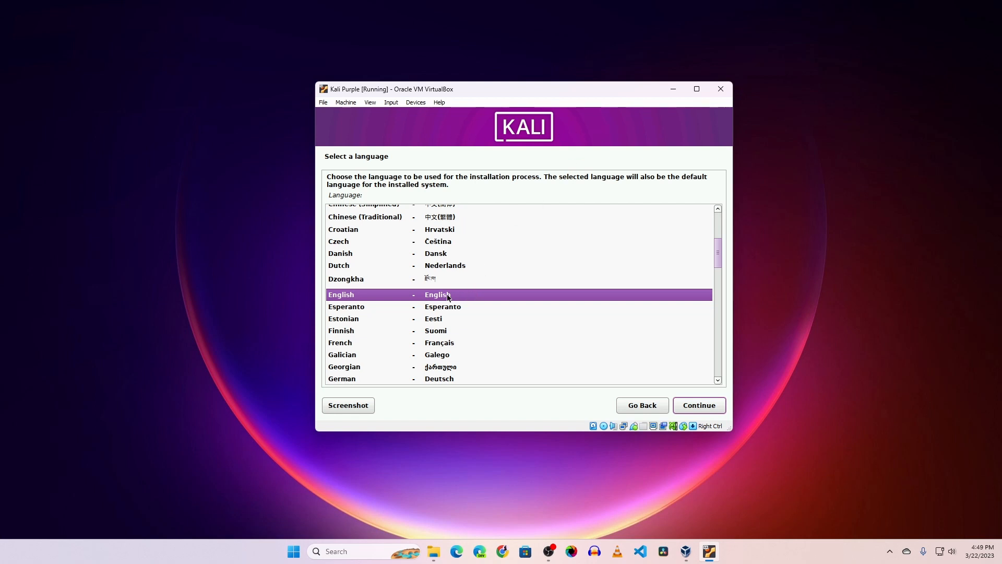
Accept English, United States and American English keyboard; keep hostname kali with an empty domain
{"action": "left_click", "coordinate": [693, 408]}
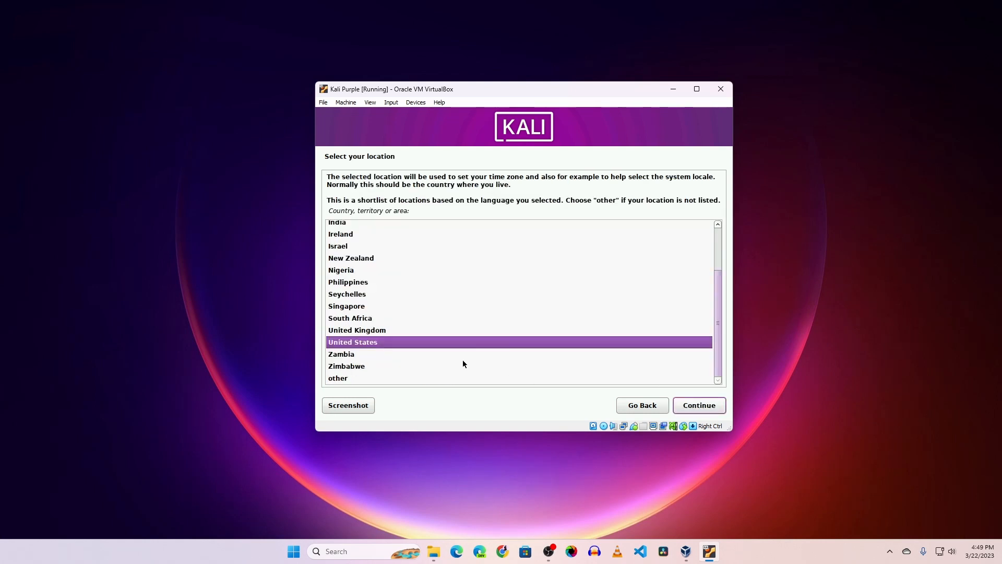
{"action": "left_click", "coordinate": [704, 410]}
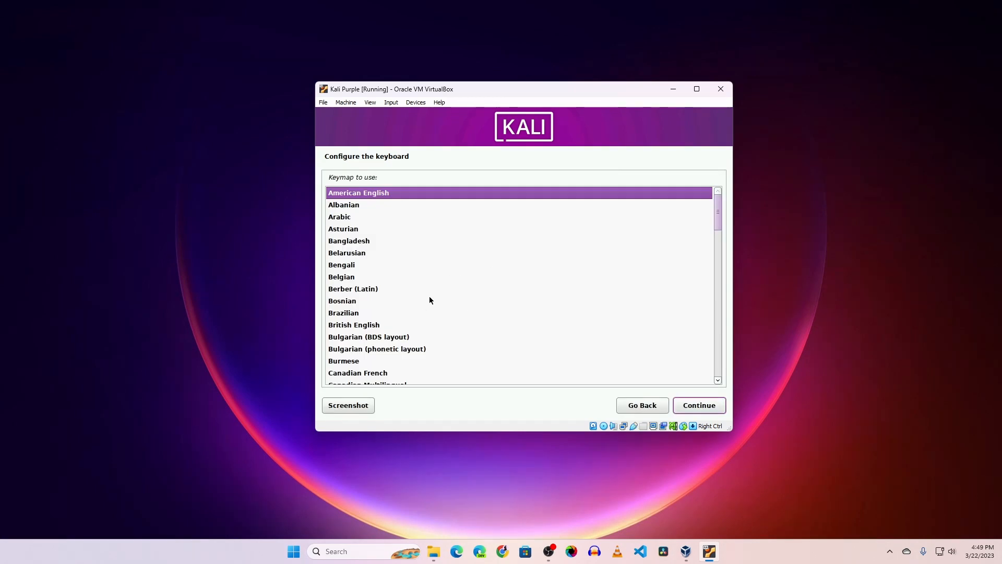
{"action": "left_click", "coordinate": [696, 408]}
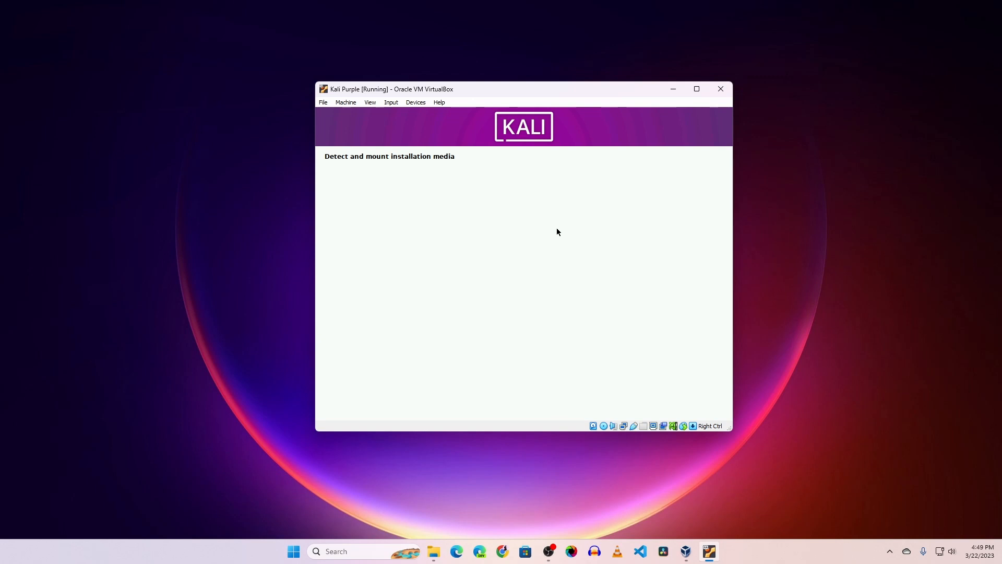
{"action": "left_click", "coordinate": [384, 237]}
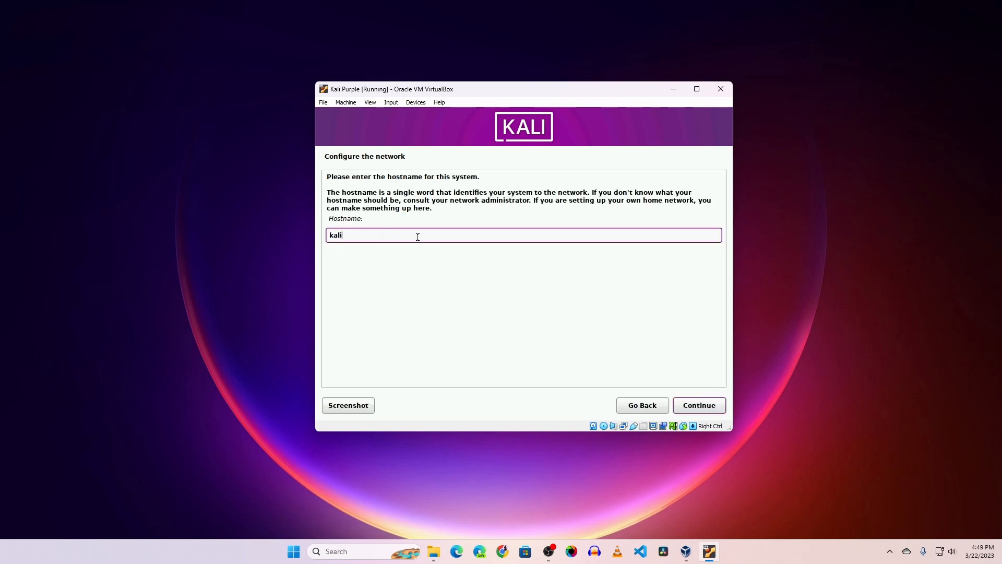
{"action": "left_click", "coordinate": [699, 406]}
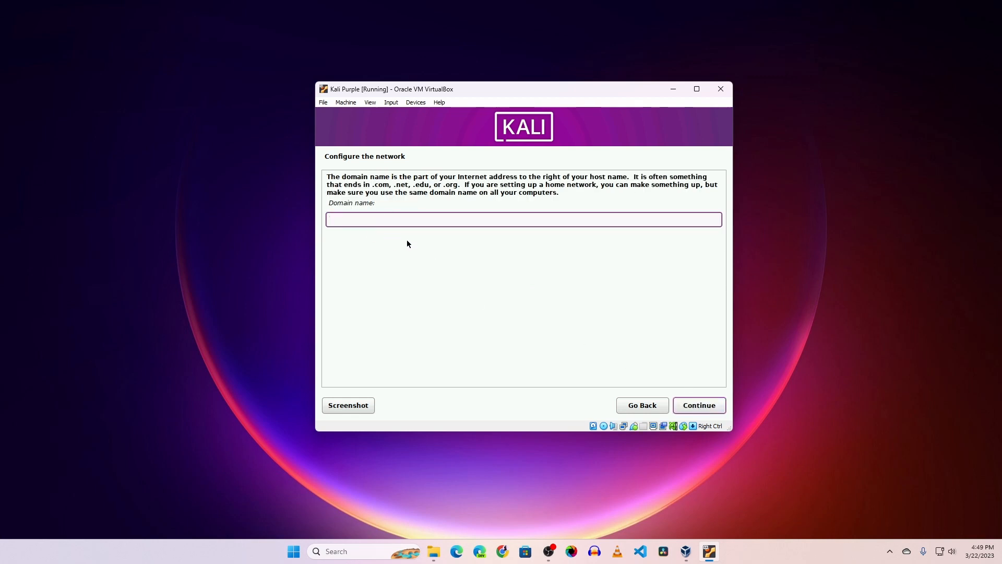
{"action": "left_click", "coordinate": [691, 405]}
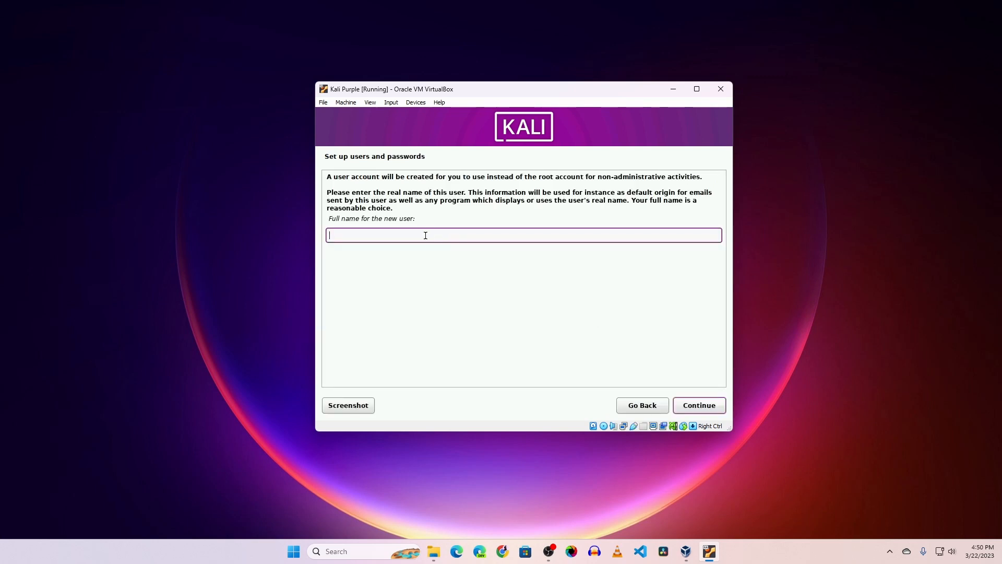
Enter the new user's full name, accept the suggested username, set the password, and choose Eastern time
{"action": "type", "text": "mehedishakee"}
{"action": "left_click", "coordinate": [676, 400]}
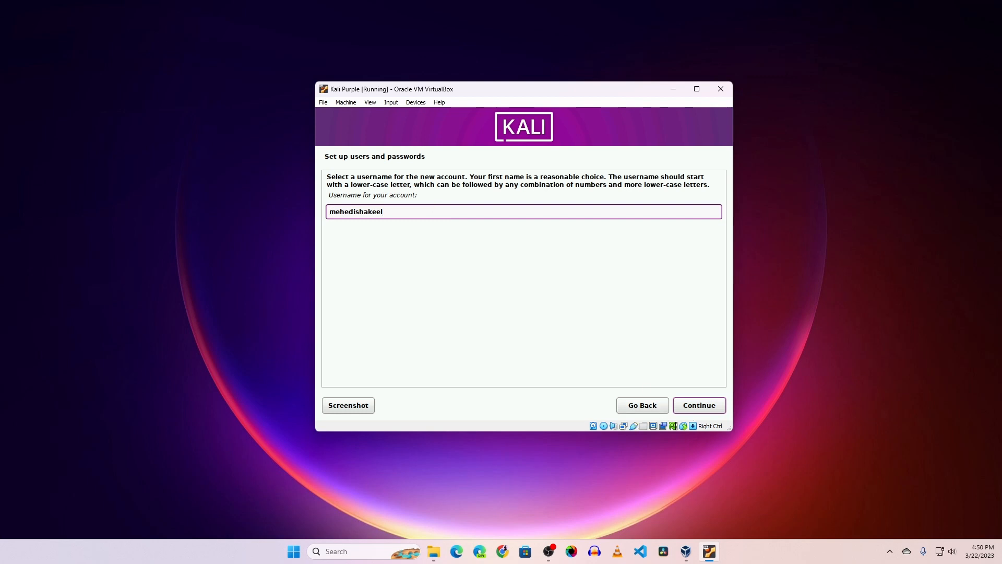
{"action": "left_click", "coordinate": [699, 405]}
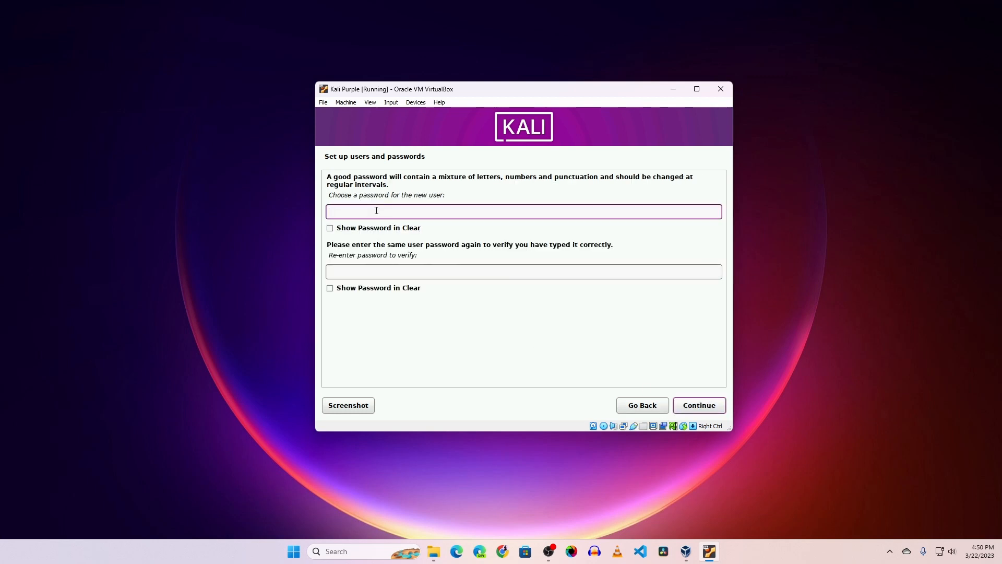
{"action": "type", "text": "••"}
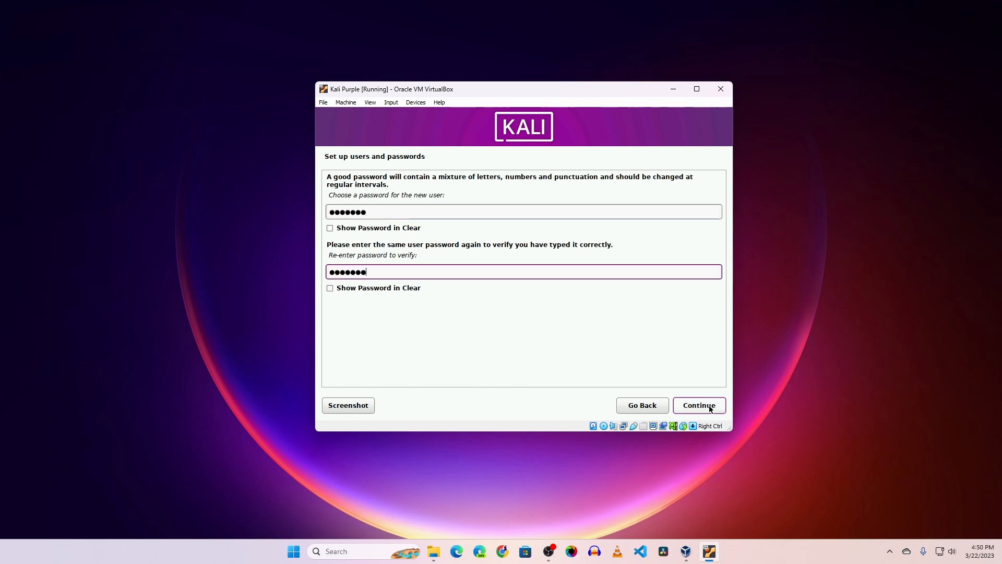
{"action": "left_click", "coordinate": [710, 409]}
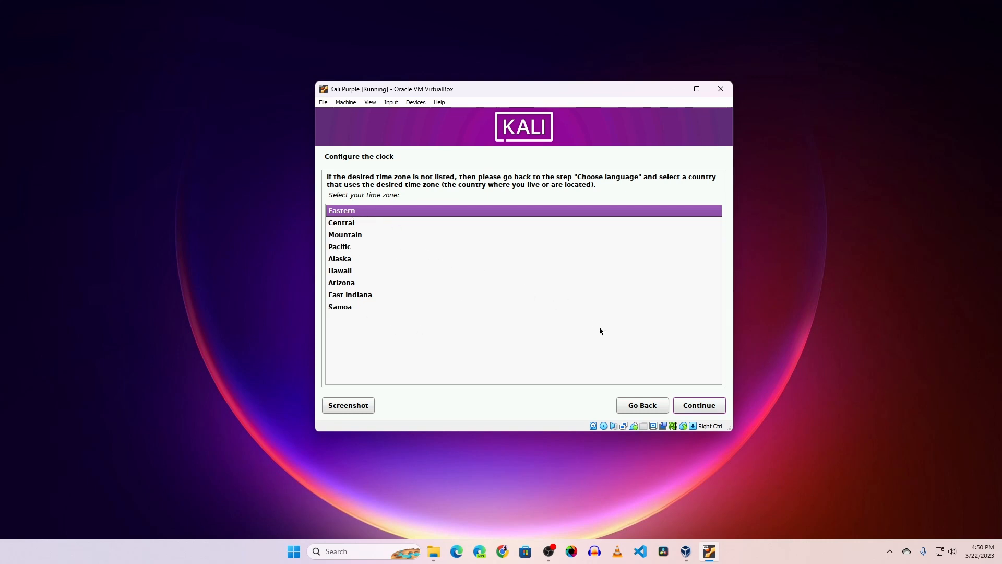
{"action": "left_click", "coordinate": [695, 405]}
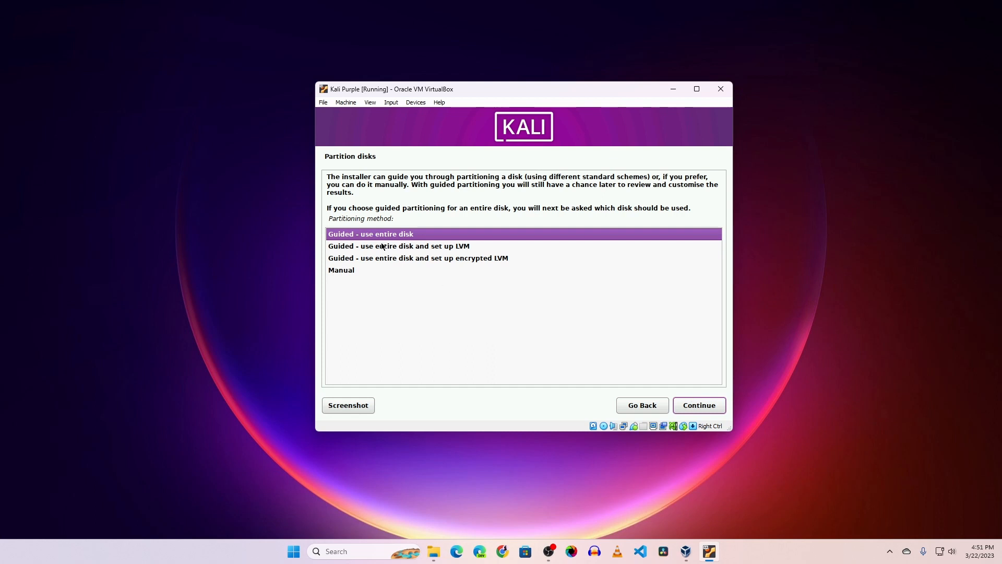
Partition the 85.9 GB VBOX disk with guided entire-disk, all files in one partition, and write changes
{"action": "left_click", "coordinate": [694, 410]}
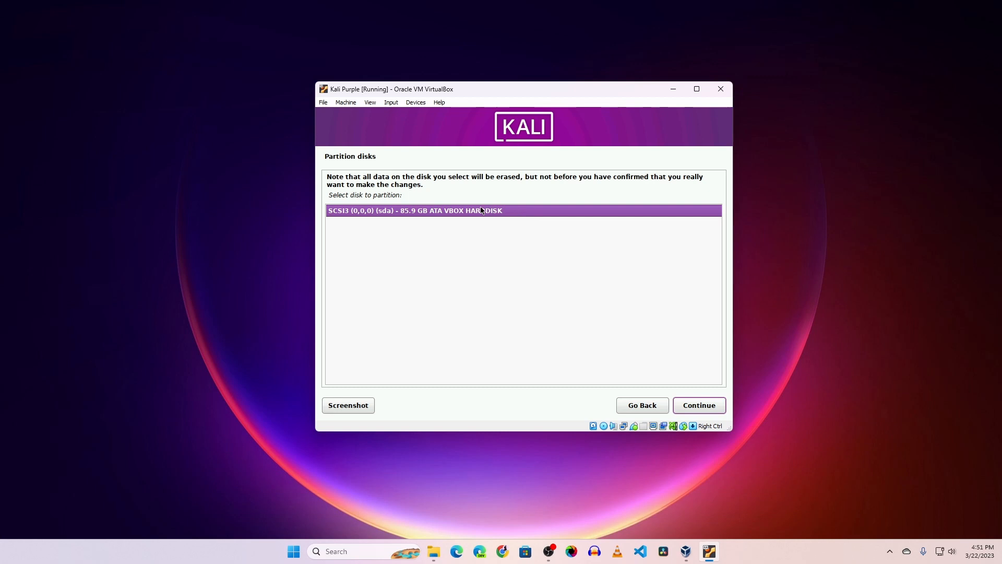
{"action": "left_click", "coordinate": [697, 405]}
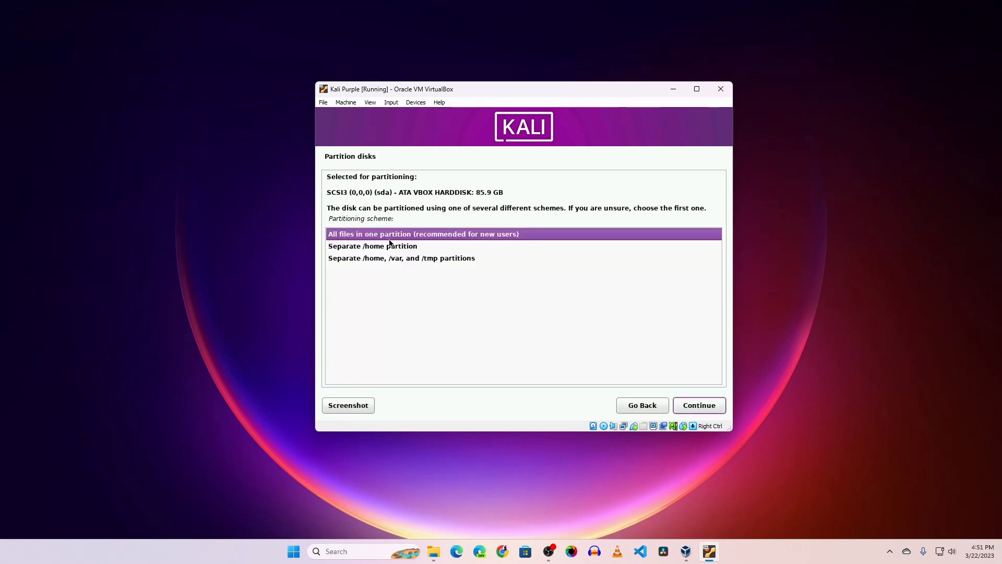
{"action": "left_click", "coordinate": [694, 405]}
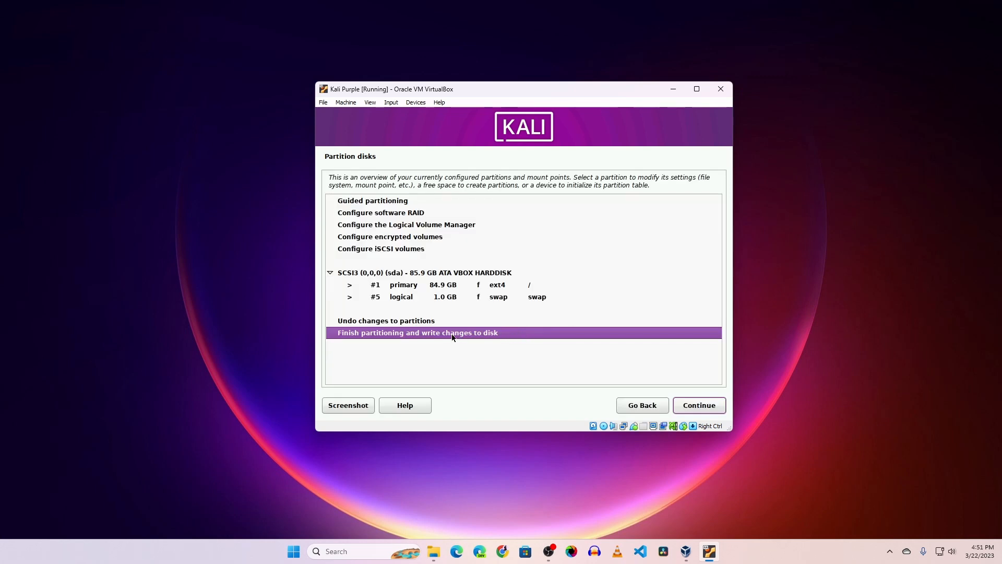
{"action": "left_click", "coordinate": [709, 409]}
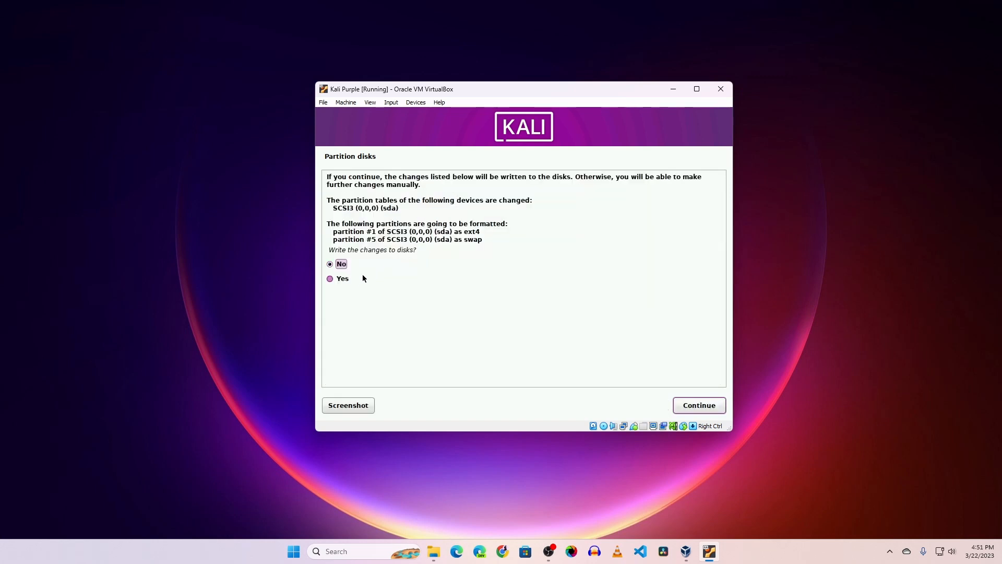
{"action": "left_click", "coordinate": [710, 409]}
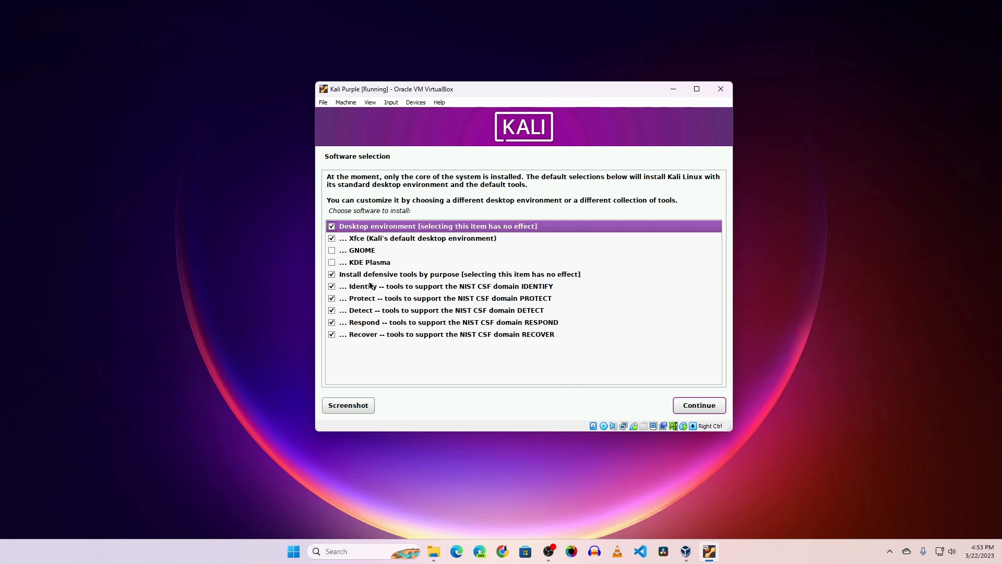
Install the default Xfce desktop and defensive tools, then the GRUB boot loader on /dev/sda
{"action": "left_click", "coordinate": [706, 407]}
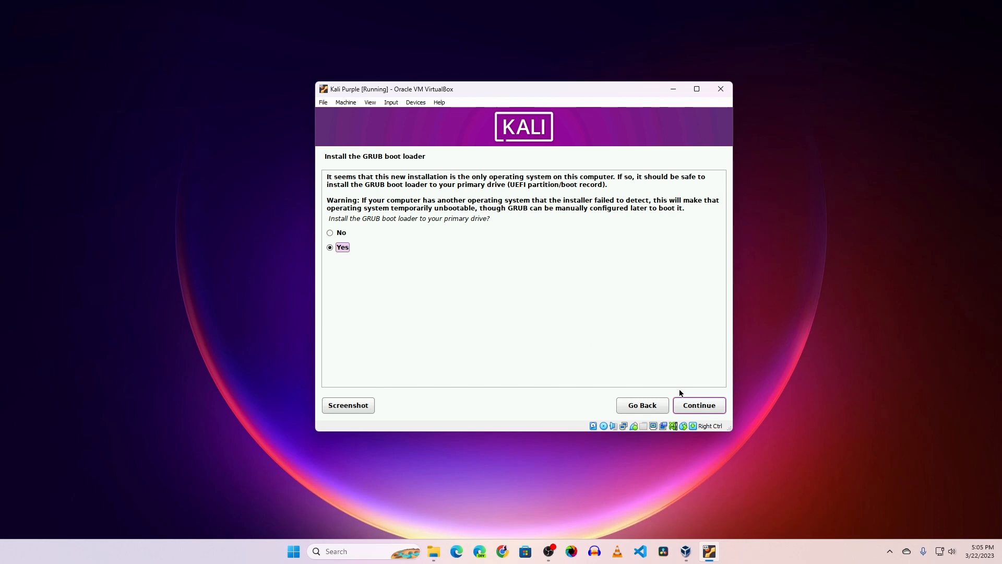
{"action": "left_click", "coordinate": [694, 406]}
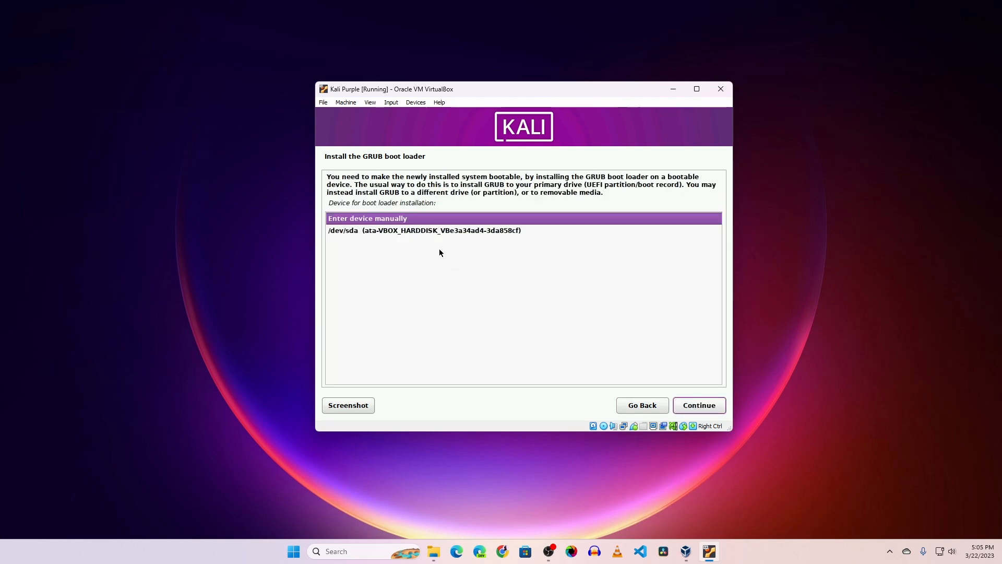
{"action": "left_click", "coordinate": [424, 231]}
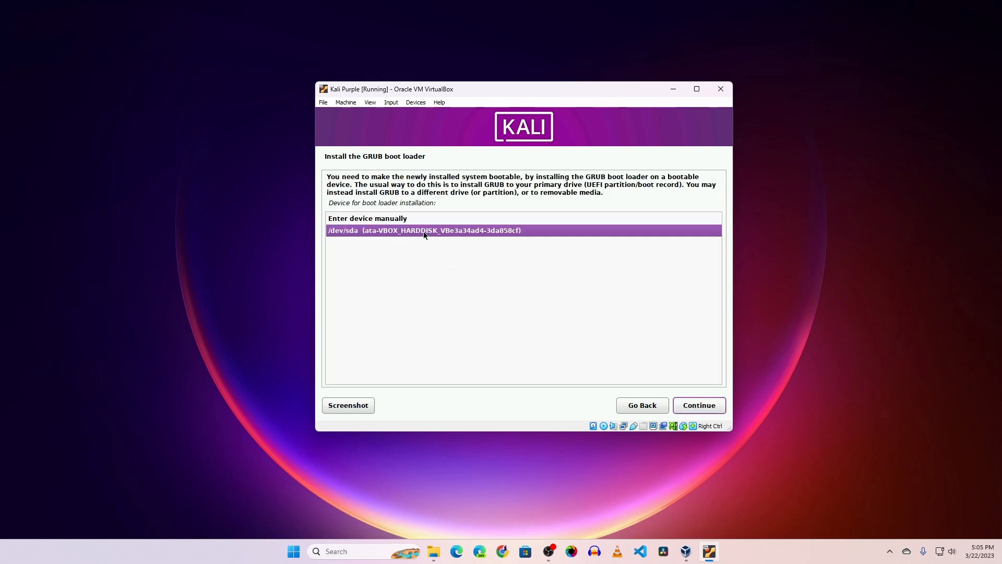
{"action": "left_click", "coordinate": [694, 407]}
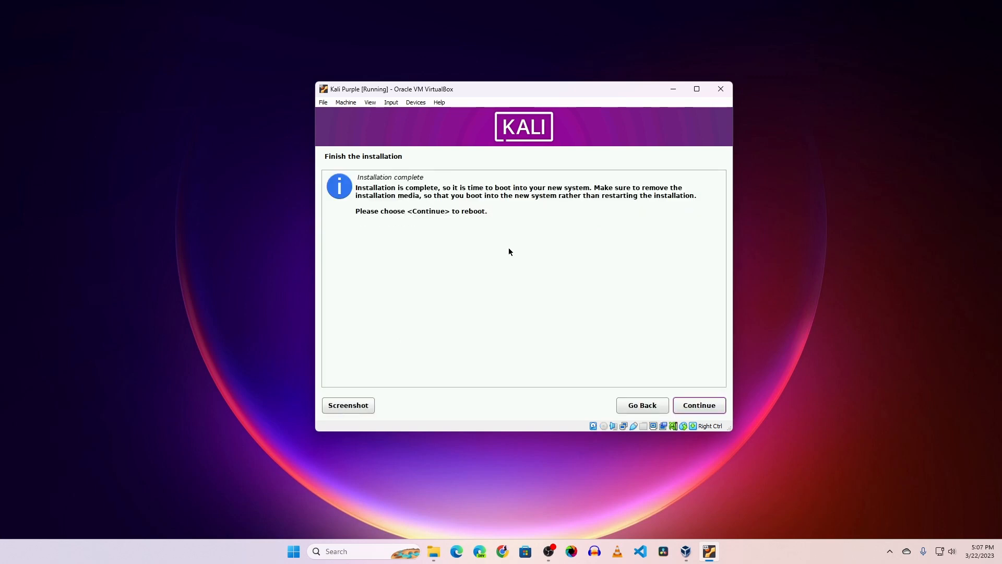
Reboot, boot Kali GNU/Linux from GRUB, and log in with the new account's username and password
{"action": "left_click", "coordinate": [700, 405]}
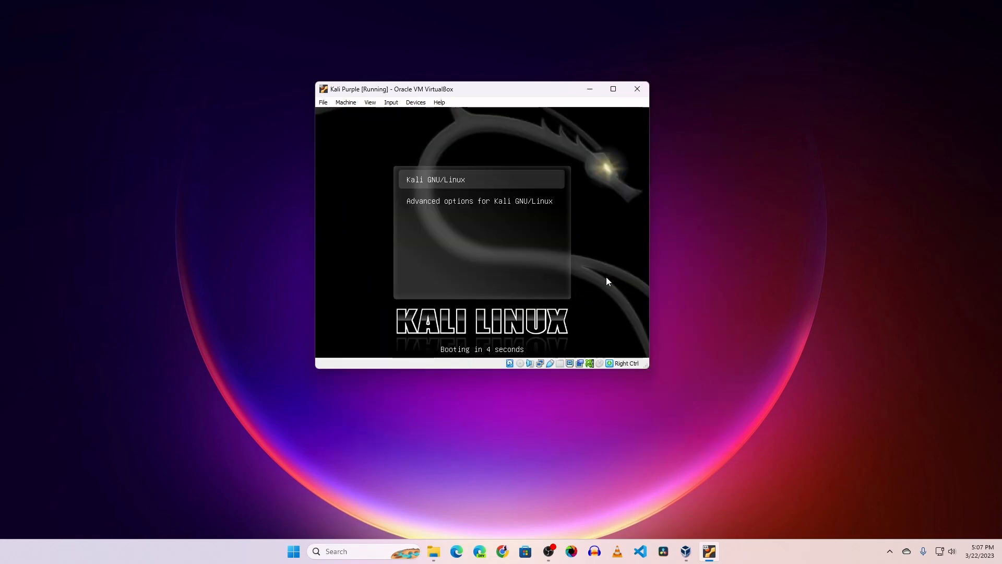
{"action": "key", "text": "Return"}
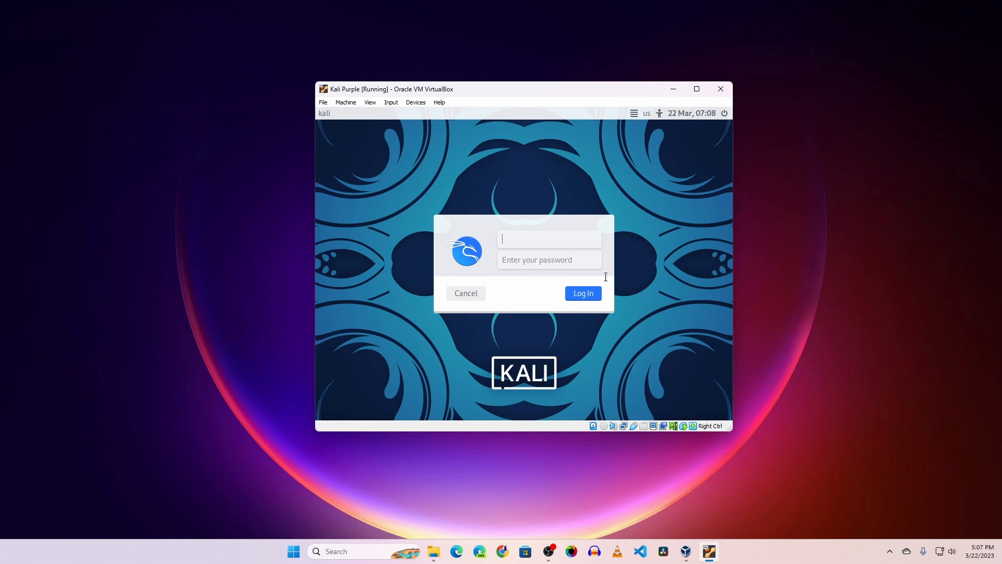
{"action": "type", "text": "mehedishakeel"}
{"action": "key", "text": "Tab"}
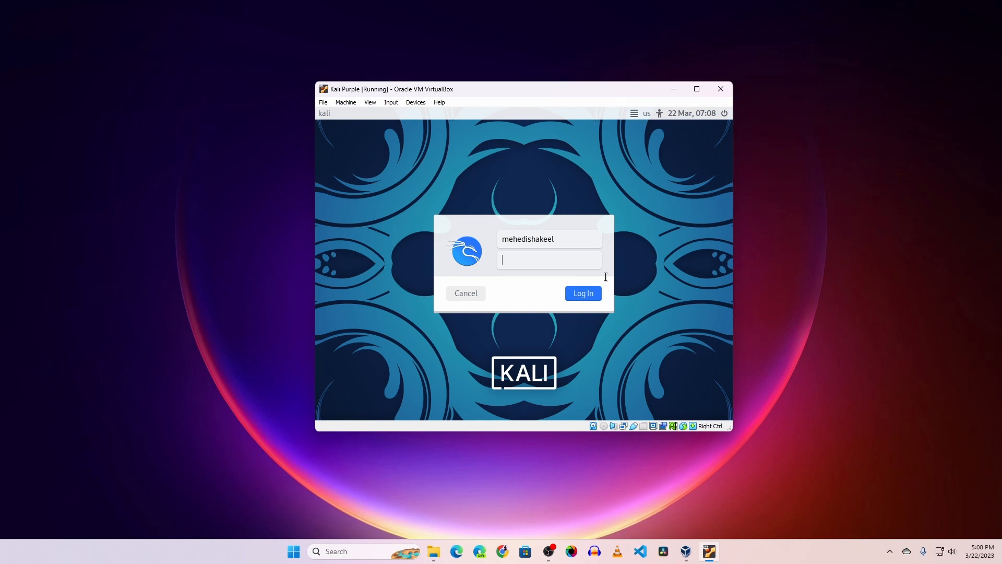
{"action": "type", "text": "•••••••"}
{"action": "key", "text": "Return"}
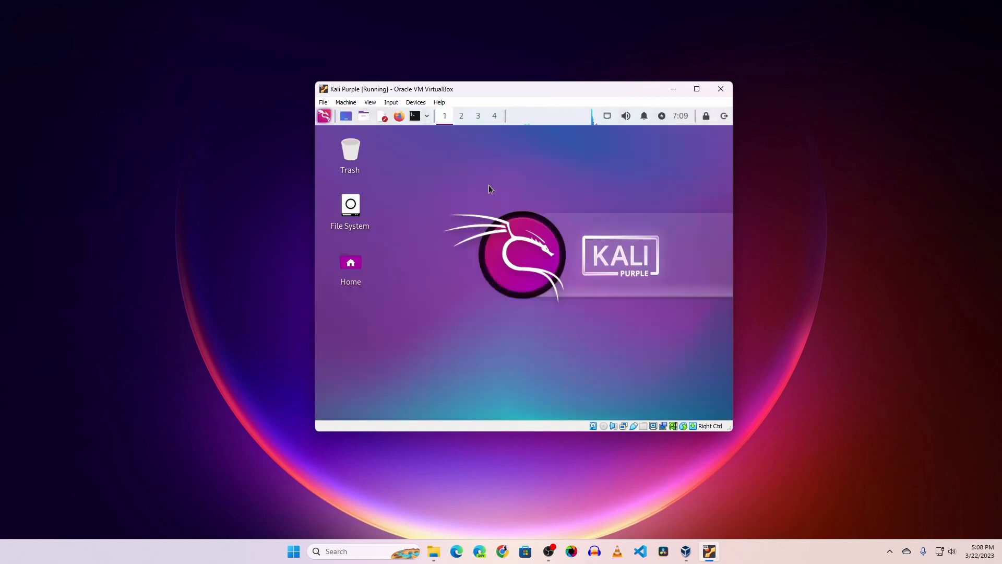
Switch the VM to full-screen mode and open the Kali menu's 001 - Identify category
{"action": "left_click", "coordinate": [372, 103]}
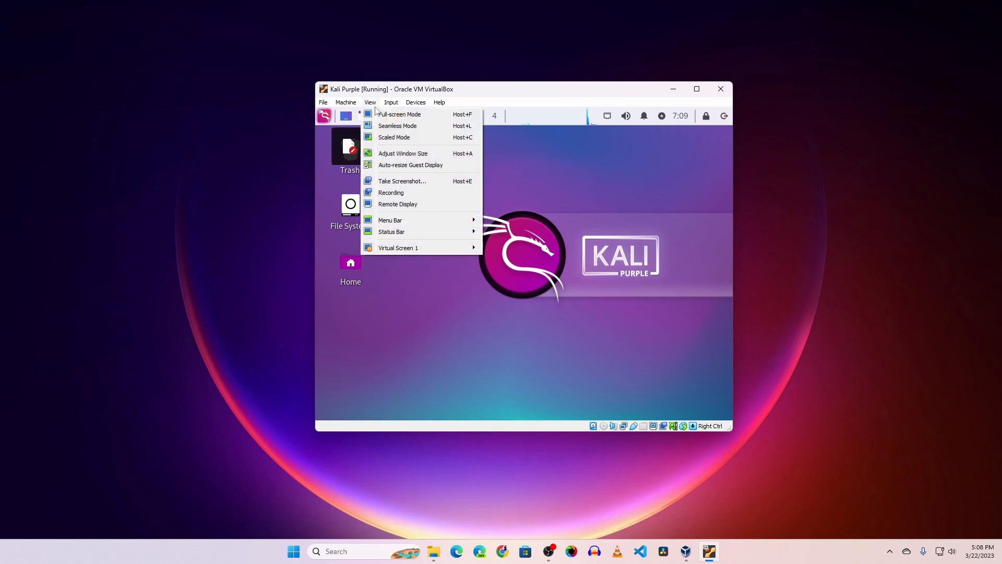
{"action": "left_click", "coordinate": [382, 116]}
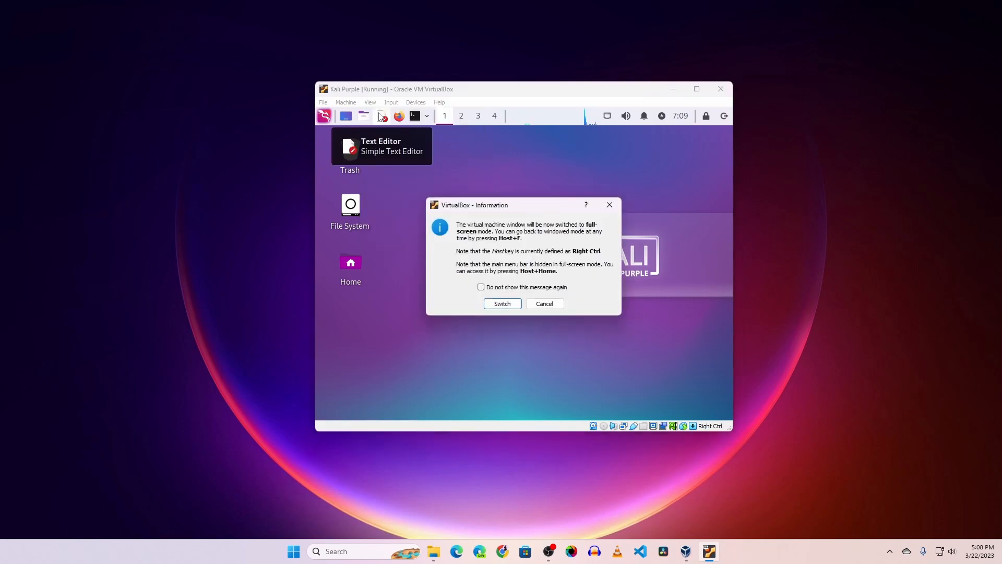
{"action": "left_click", "coordinate": [503, 303]}
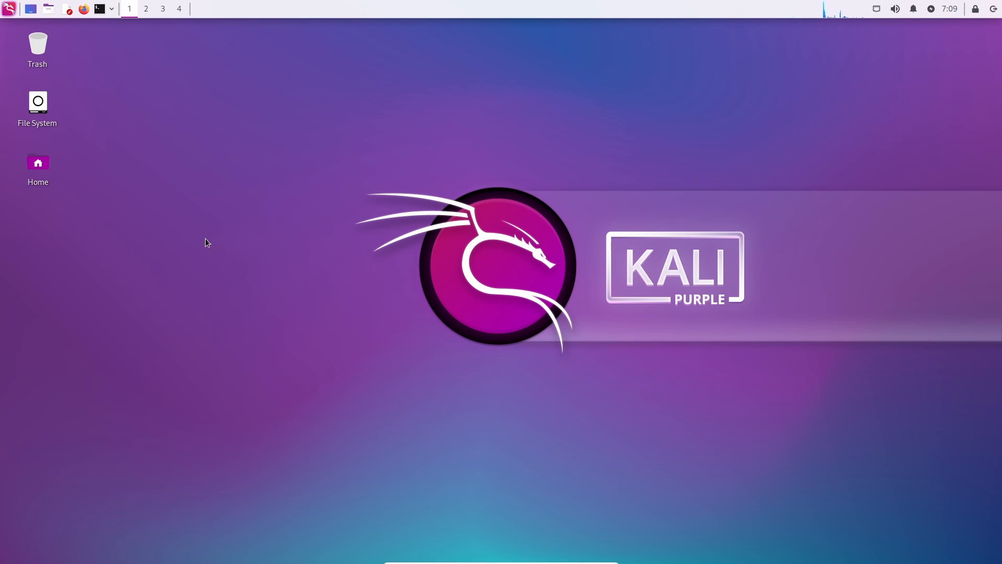
{"action": "left_click", "coordinate": [9, 9]}
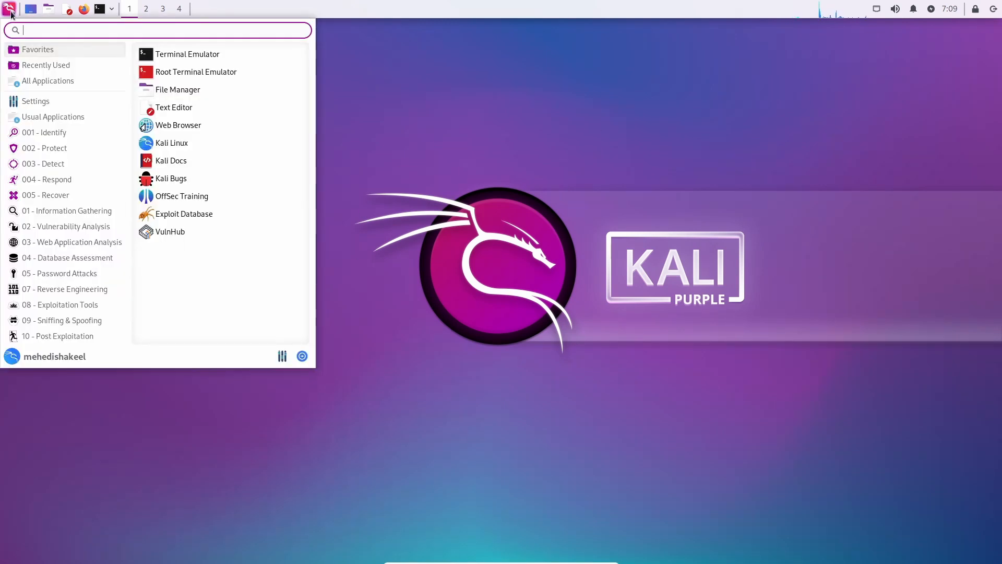
{"action": "left_click", "coordinate": [47, 132]}
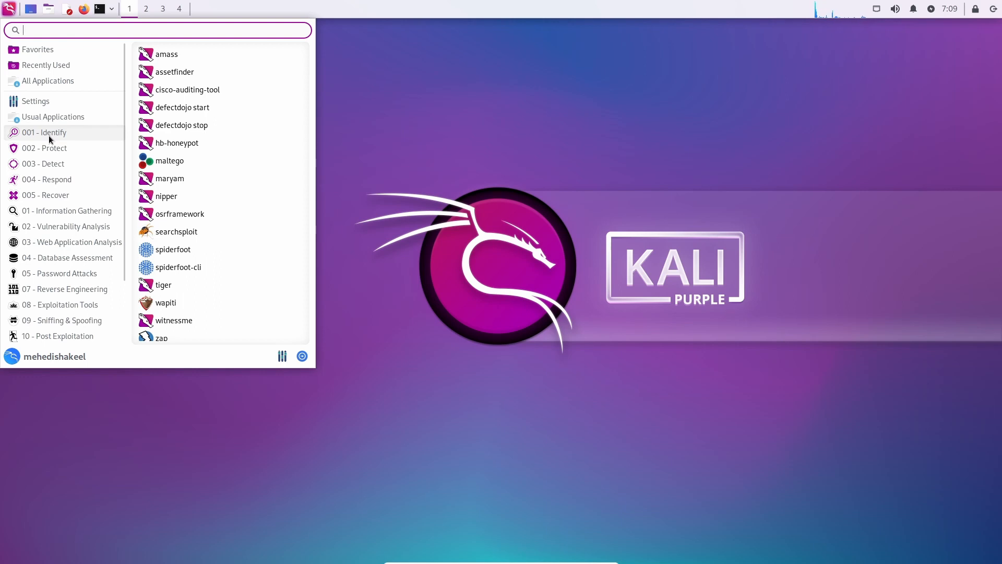